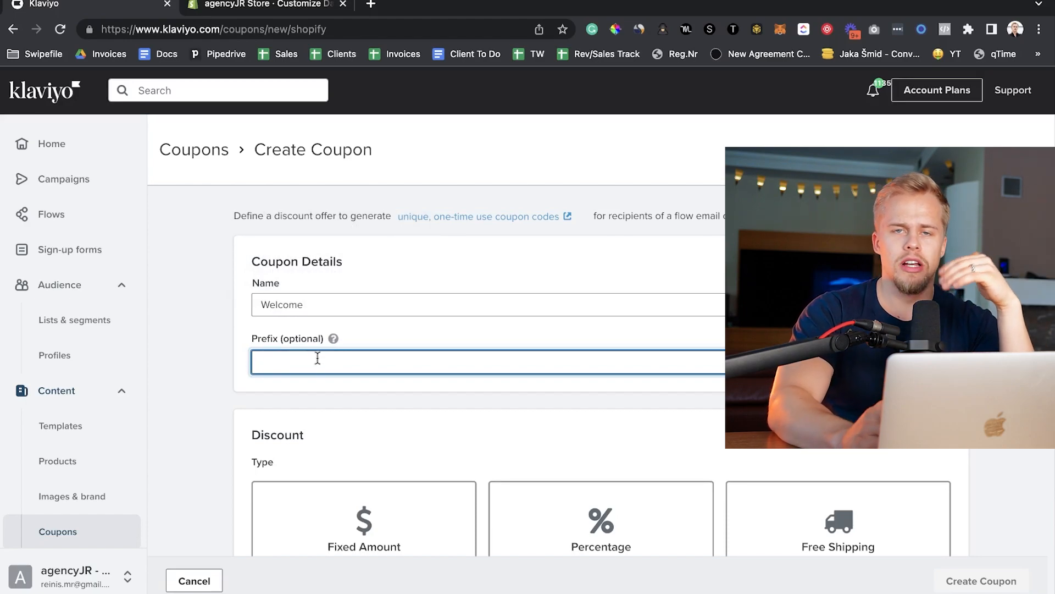
type("Welcome")
key("BackSpace")
key("BackSpace")
key("BackSpace")
key("BackSpace")
key("BackSpace")
key("BackSpace")
key("BackSpace")
type("10")
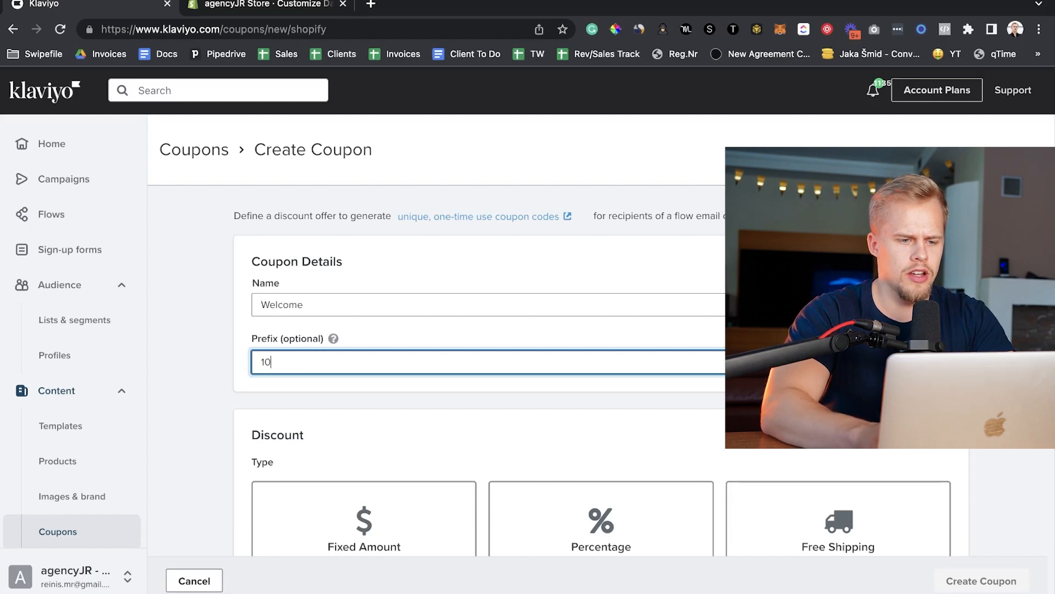
type("OFF")
key("BackSpace")
key("BackSpace")
key("BackSpace")
key("BackSpace")
key("BackSpace")
- Set the prefix of the Welcome coupon to WELCOME10
type("Welc")
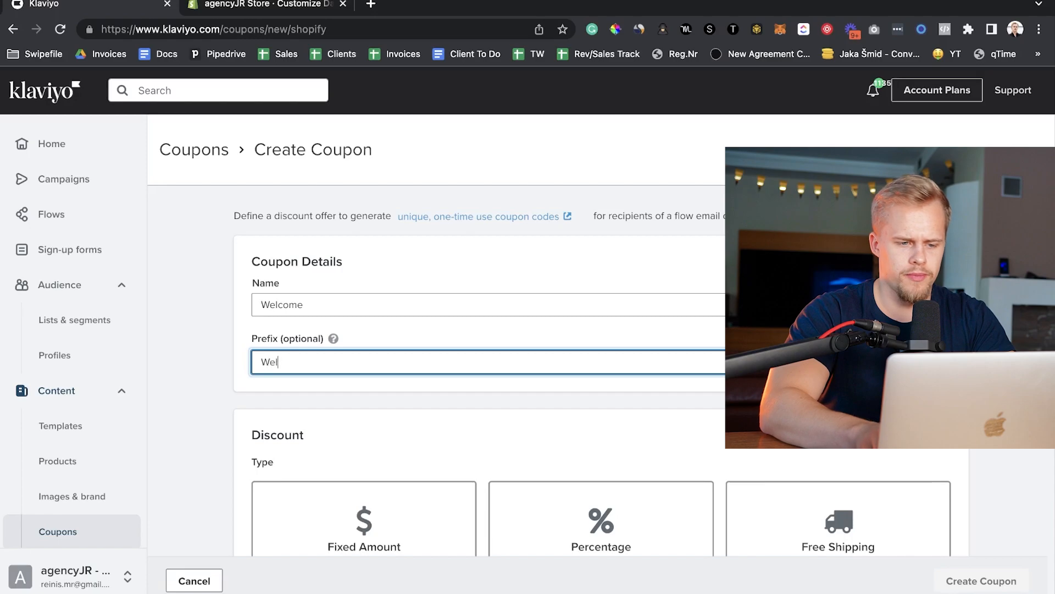
key("BackSpace")
key("BackSpace")
key("BackSpace")
type("ELCOME10")
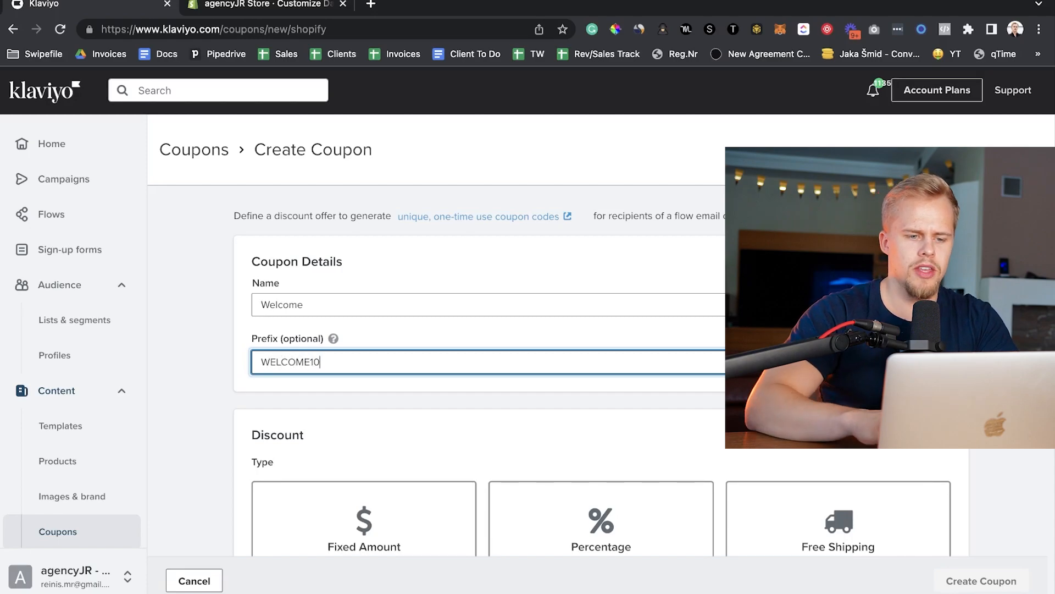
- Try out the Fixed Amount, Percentage and Free Shipping discount types for the coupon
scroll(379, 355, "down", 2)
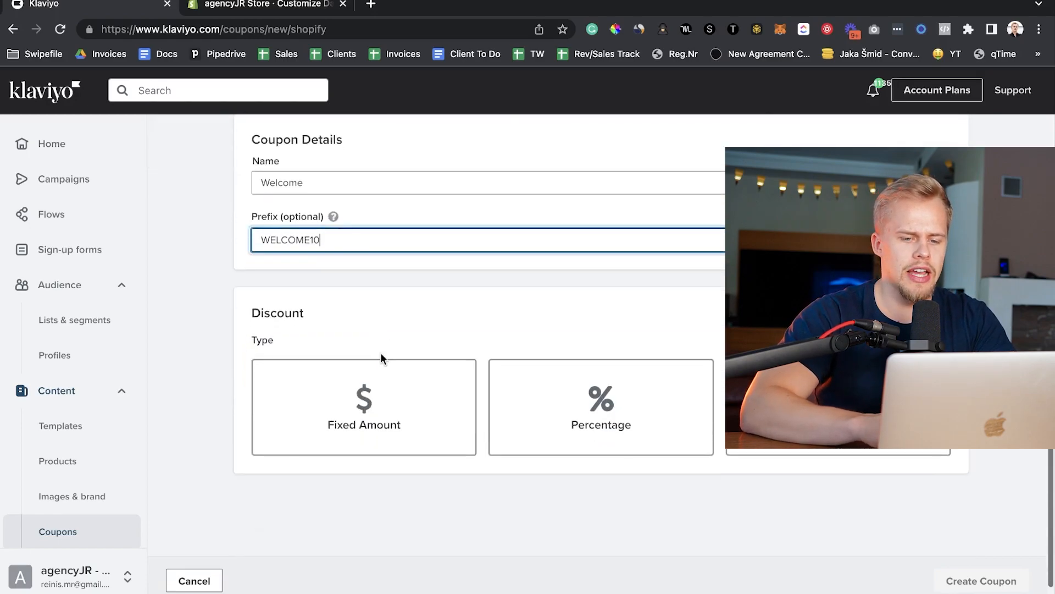
left_click(410, 386)
left_click(570, 403)
left_click(841, 379)
- Make the coupon a percentage discount with 10 percent off
scroll(608, 185, "down", 3)
left_click(608, 186)
left_click(330, 269)
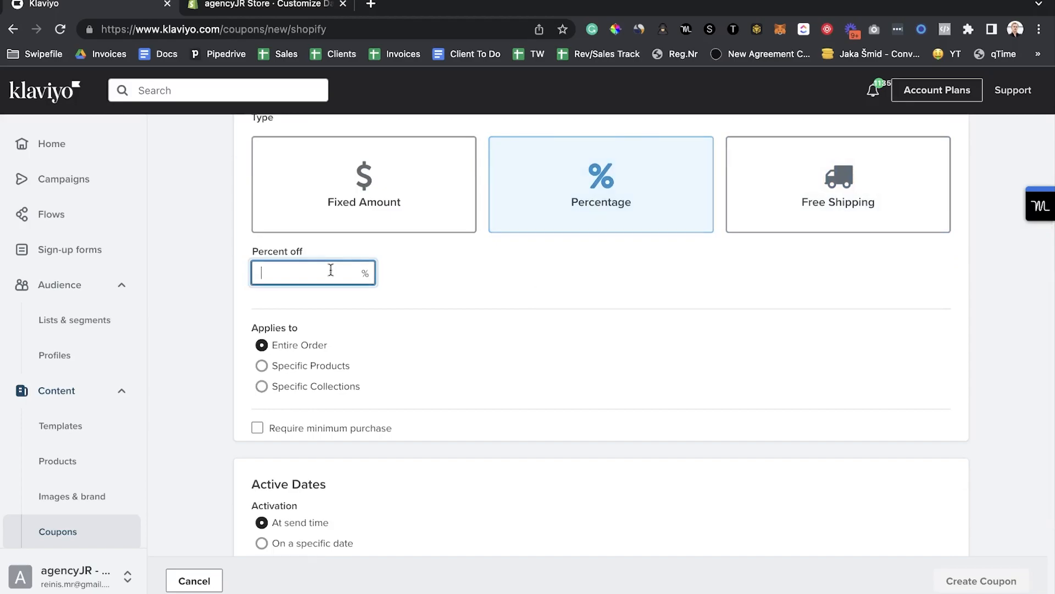
type("10")
- Try requiring a minimum purchase of $100 for the coupon
scroll(280, 322, "down", 1)
left_click_drag(274, 253, 324, 287)
left_click(323, 289)
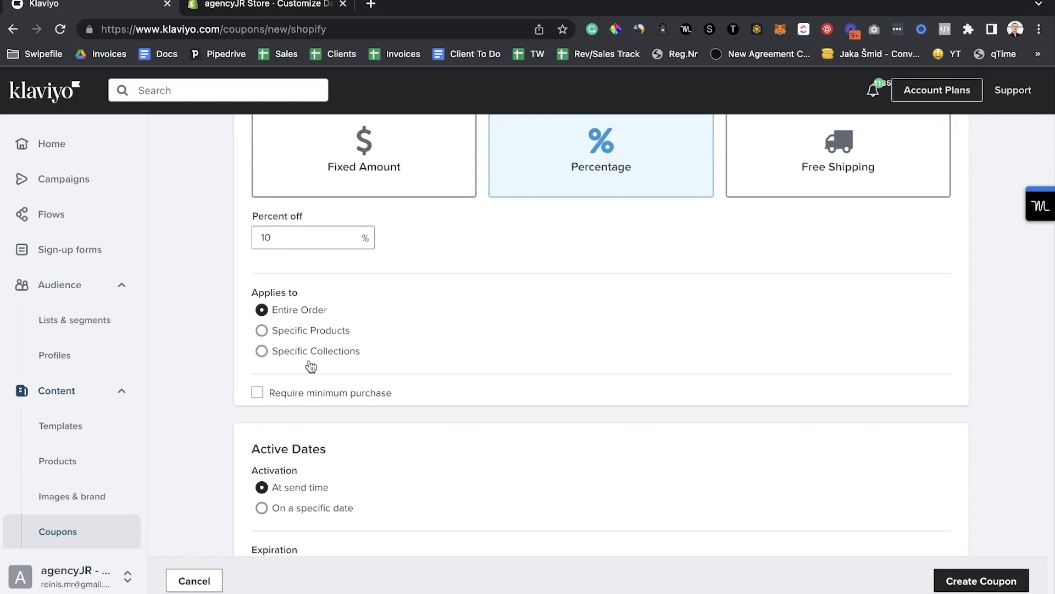
left_click(309, 394)
left_click(296, 414)
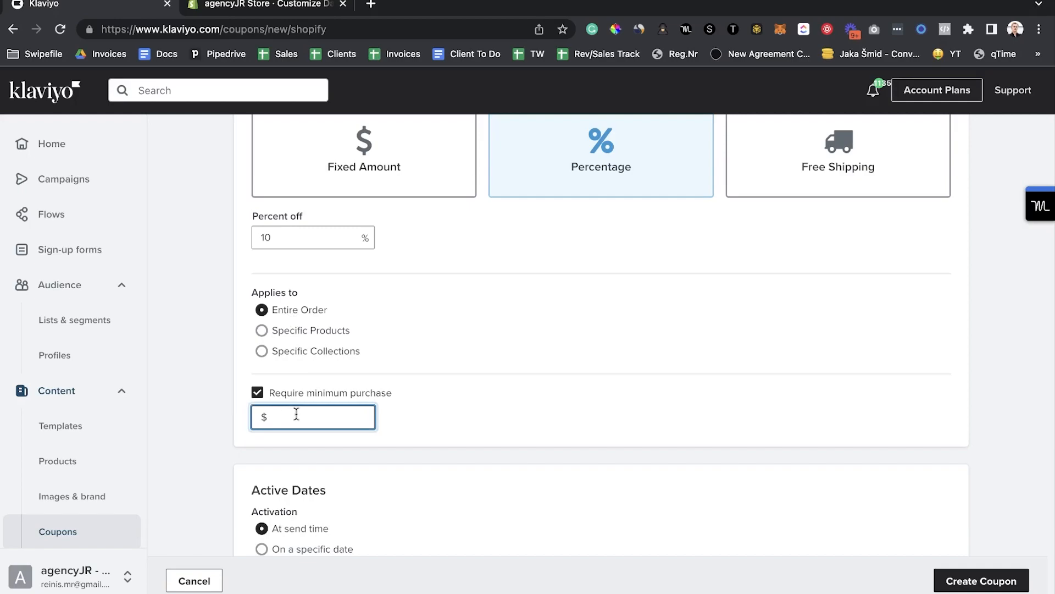
scroll(296, 414, "up", 2)
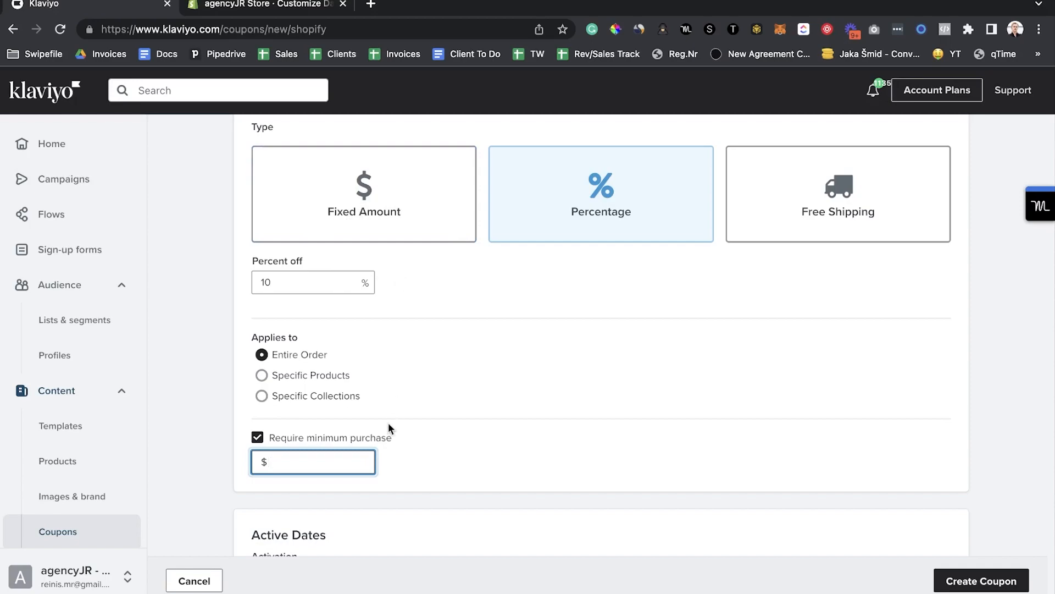
type("100")
left_click(321, 438)
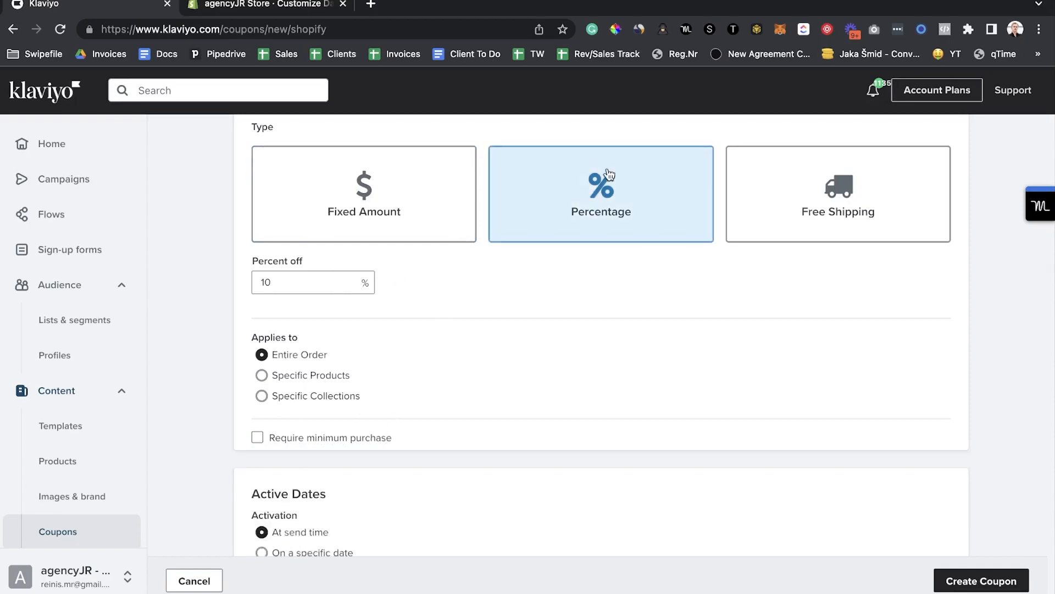
- Set the coupon's expiration to a certain number of days, using 6 days
scroll(266, 303, "down", 3)
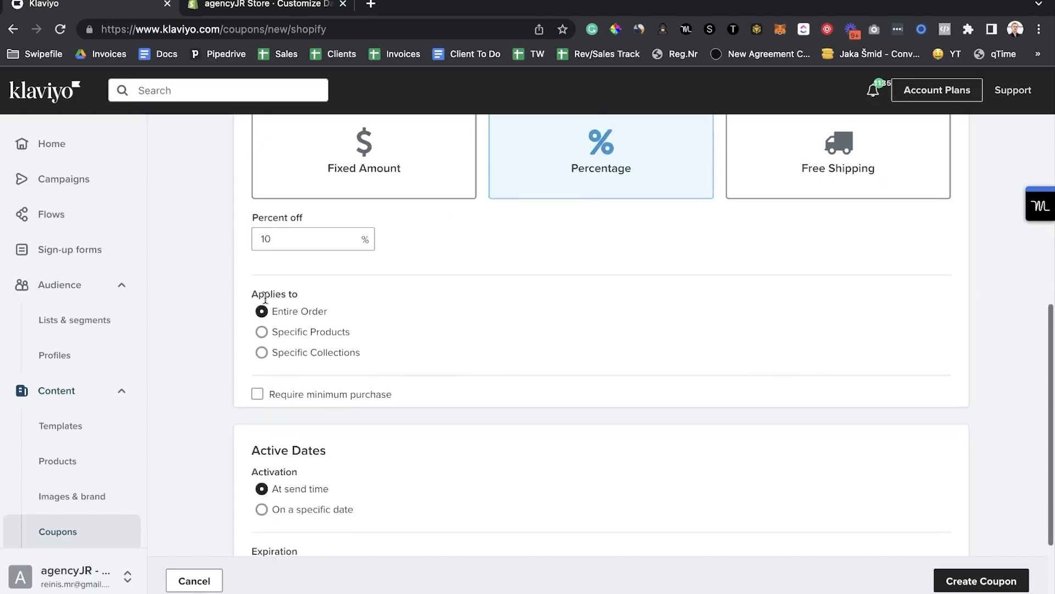
left_click_drag(248, 338, 323, 334)
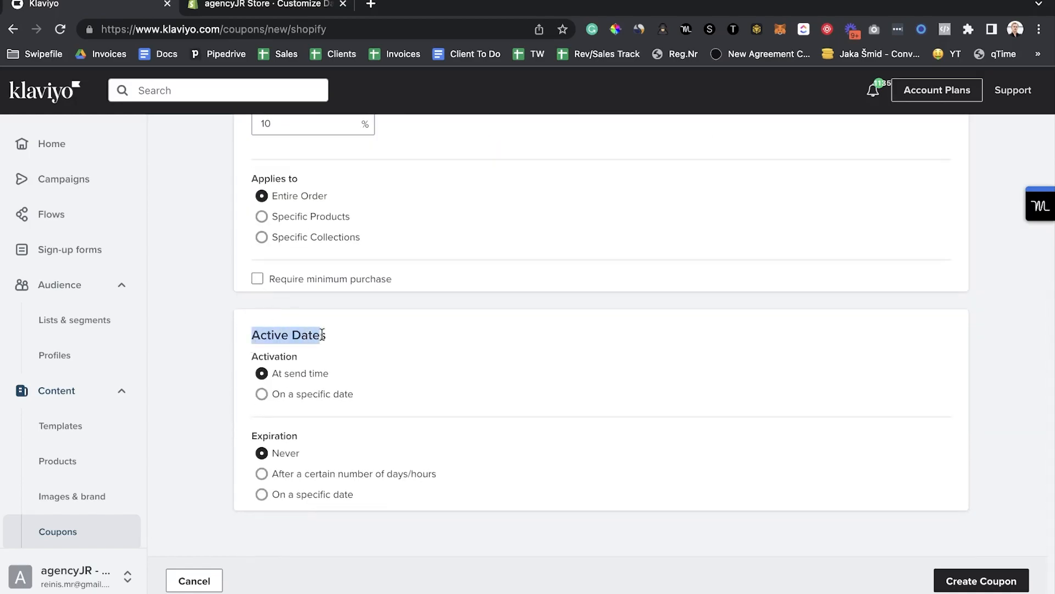
left_click(349, 333)
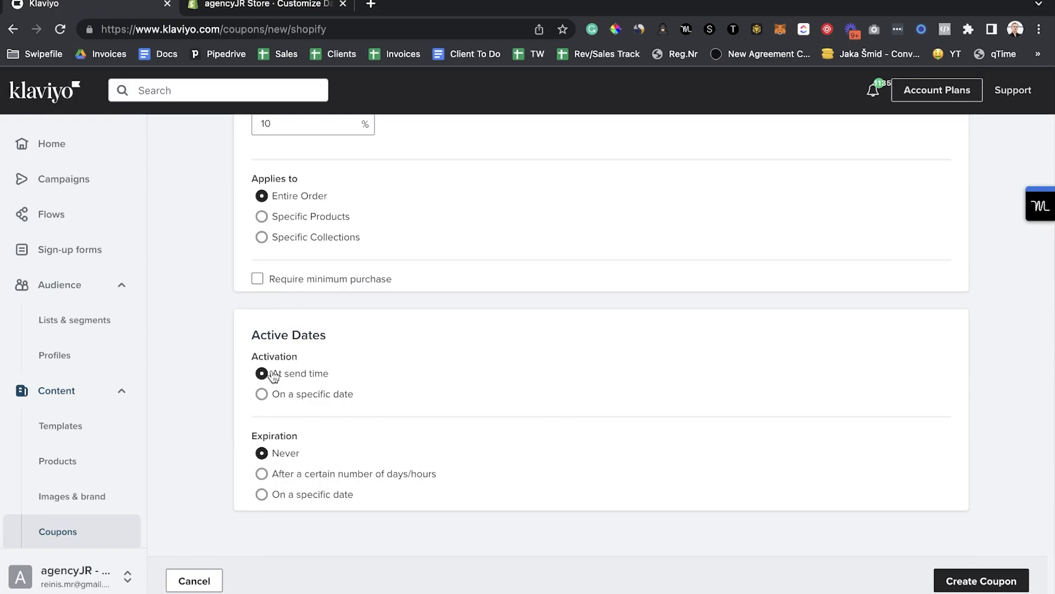
left_click_drag(247, 354, 338, 375)
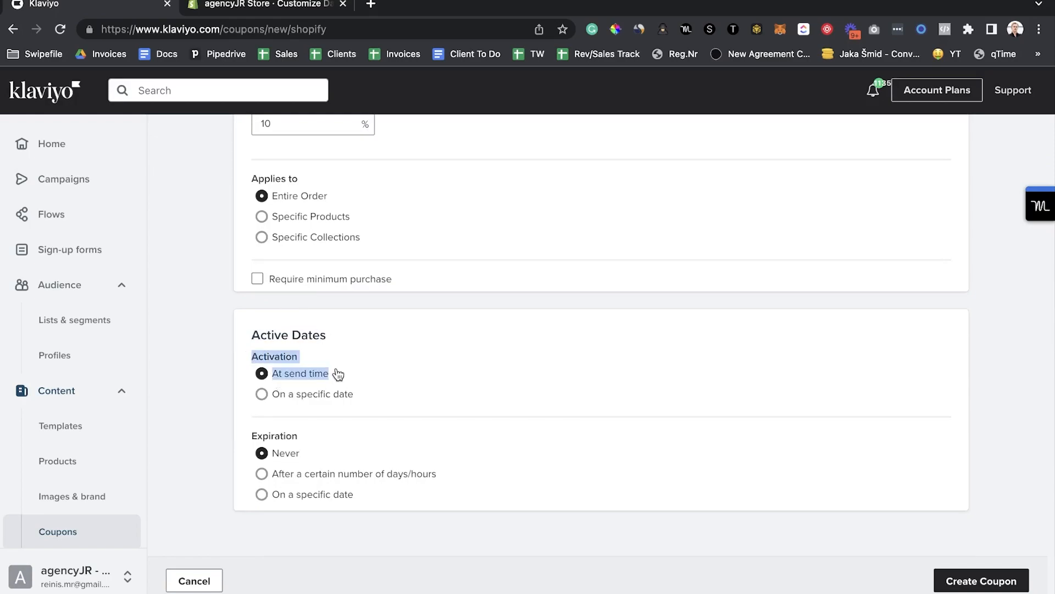
left_click(308, 478)
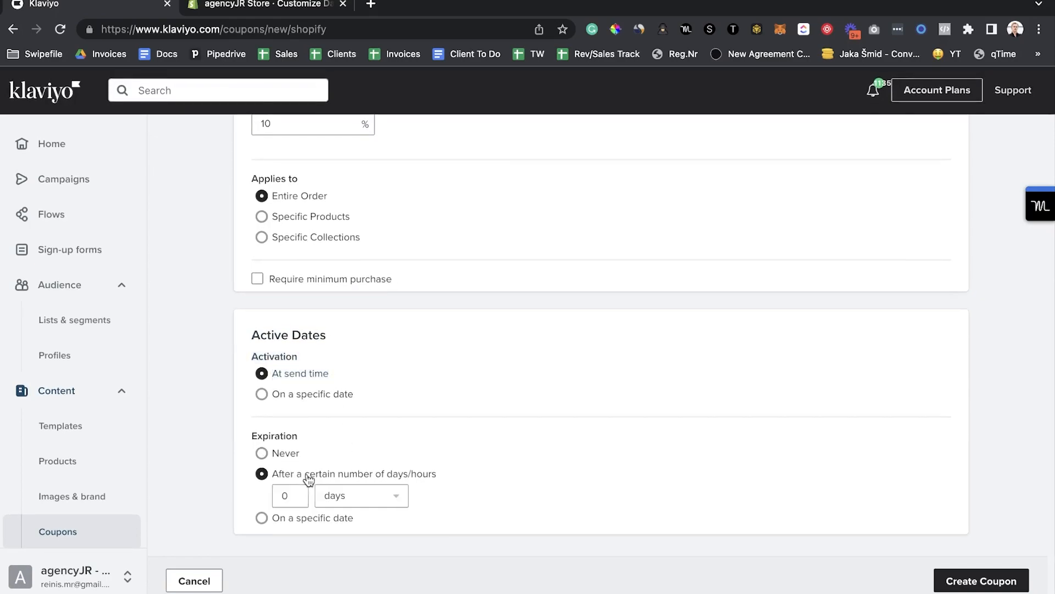
left_click(297, 501)
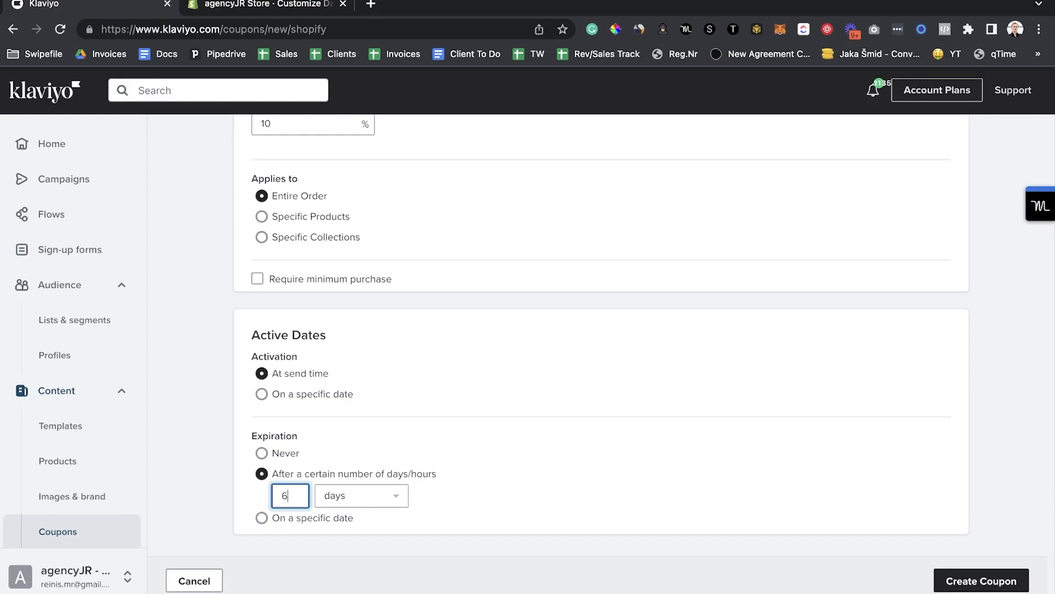
- Create the Welcome coupon with the chosen discount and expiration settings
scroll(949, 440, "up", 3)
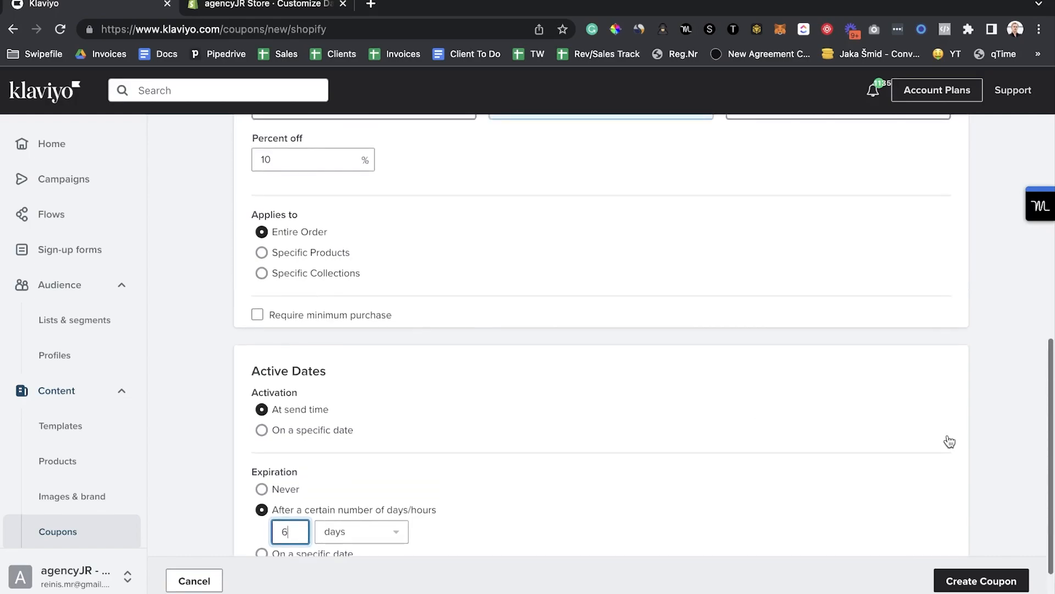
scroll(949, 442, "up", 5)
left_click(1025, 577)
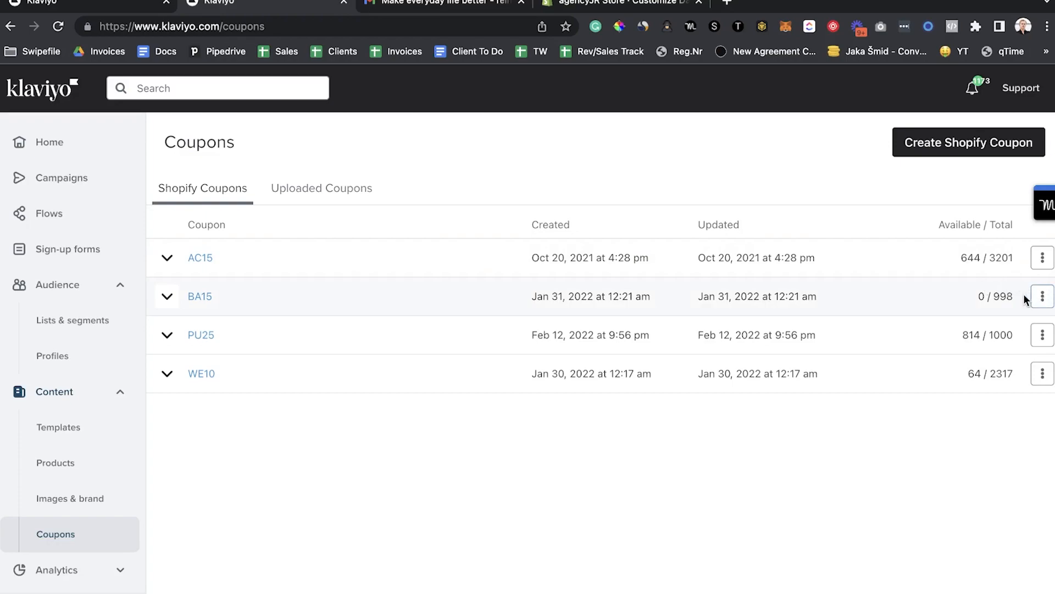
- Try adding 9999 codes to the AC15 coupon
left_click(1042, 263)
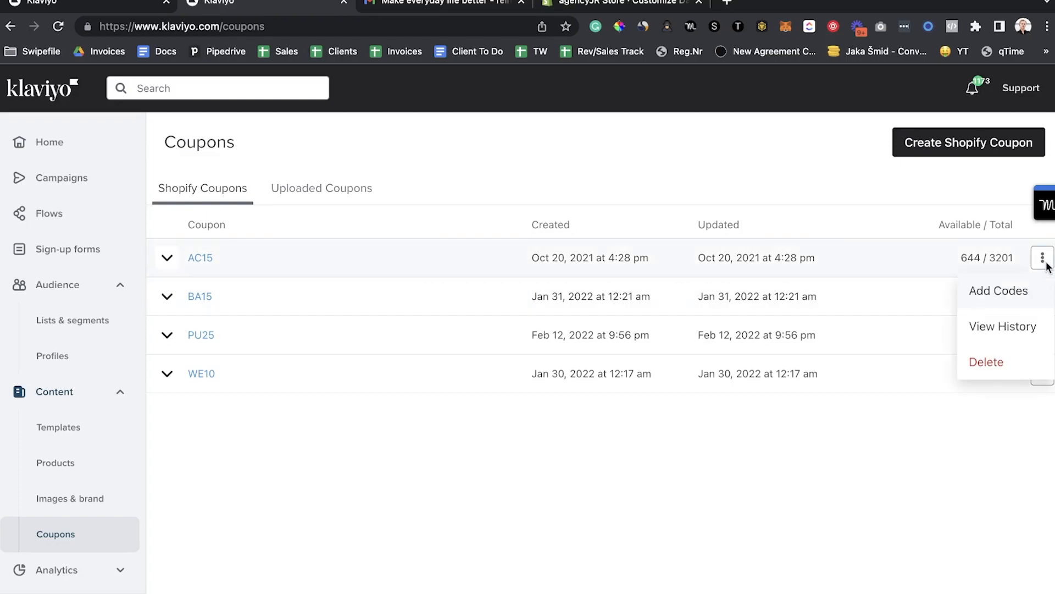
left_click(1021, 303)
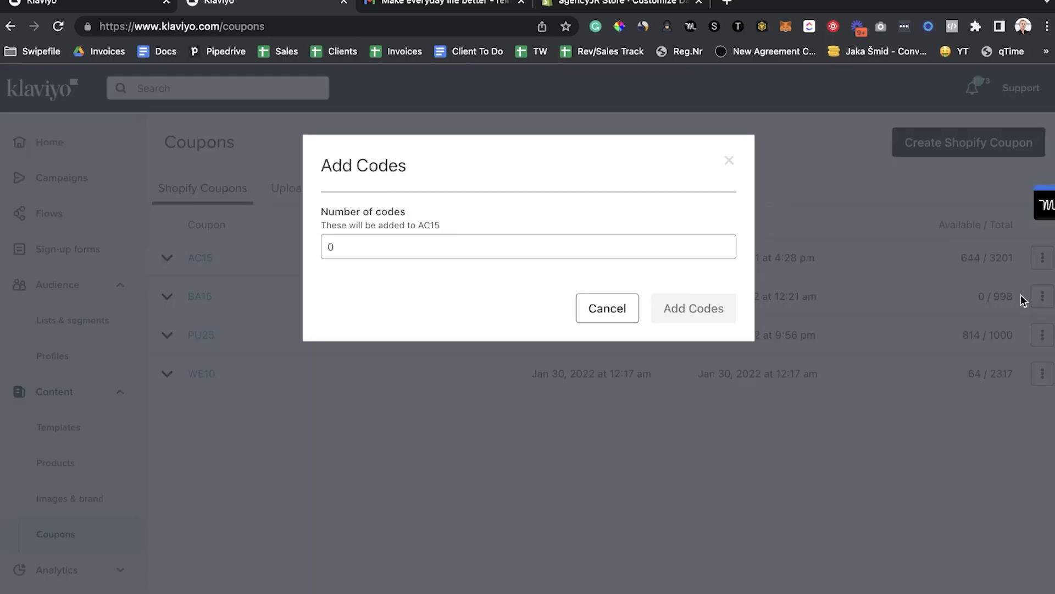
left_click(357, 249)
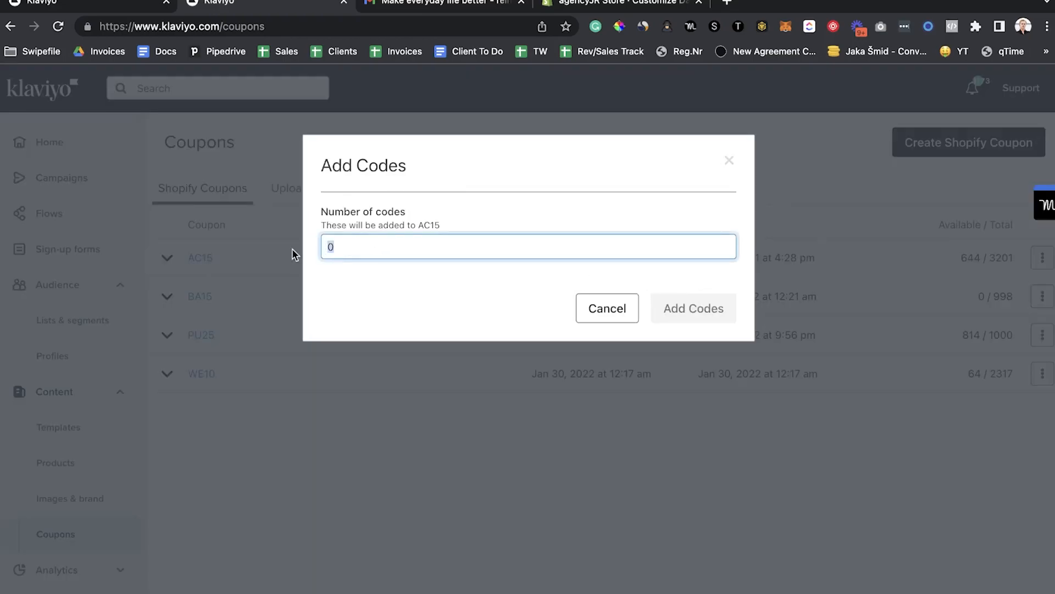
key("BackSpace")
type("9999")
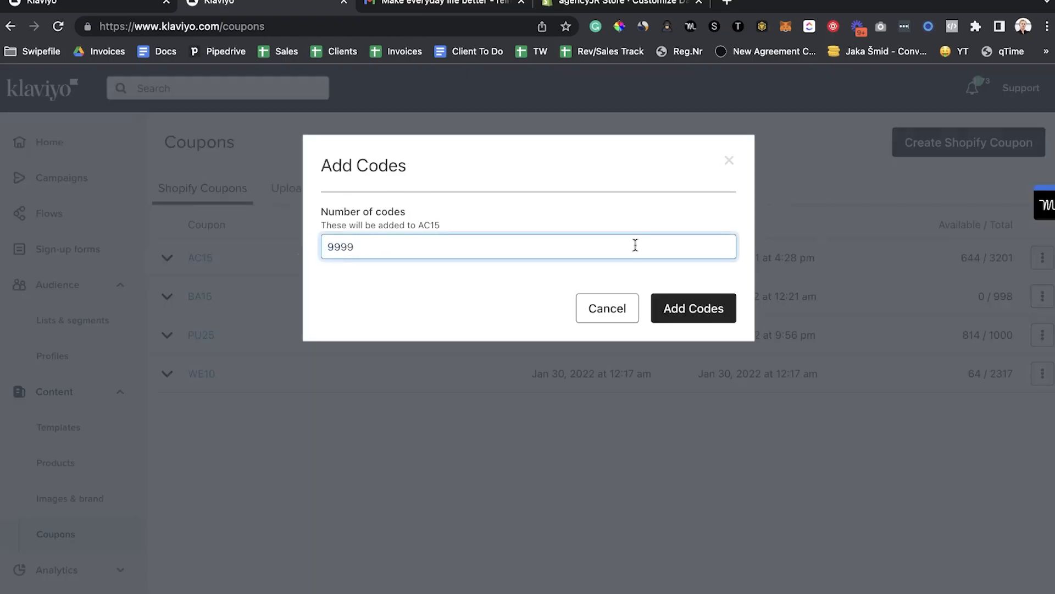
left_click(608, 307)
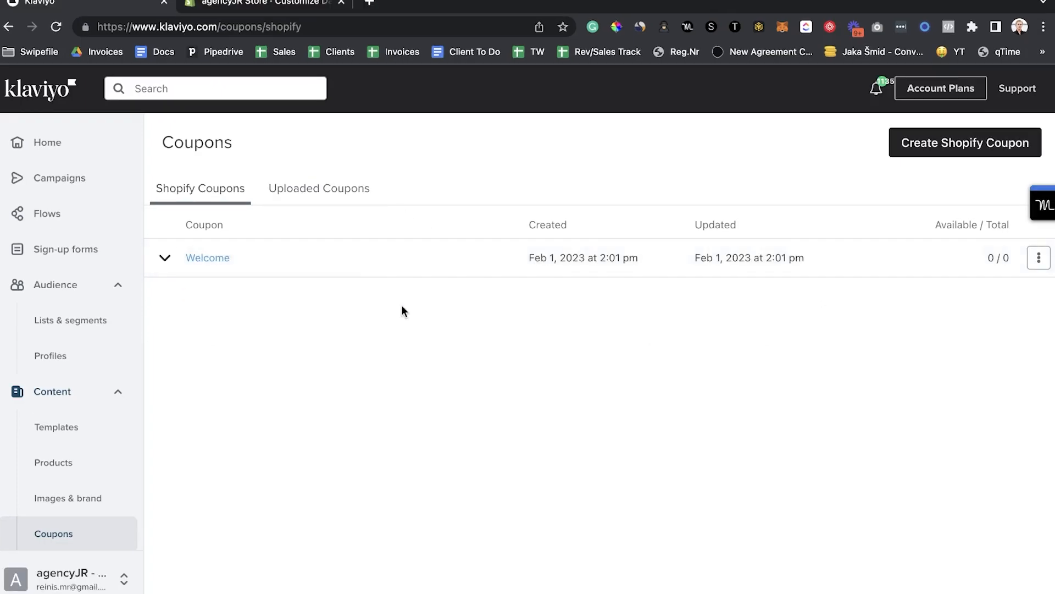
- Open Email #1 of the Welcome Series (AJR) (clone) flow in the email editor and select its welcome text block
left_click(62, 215)
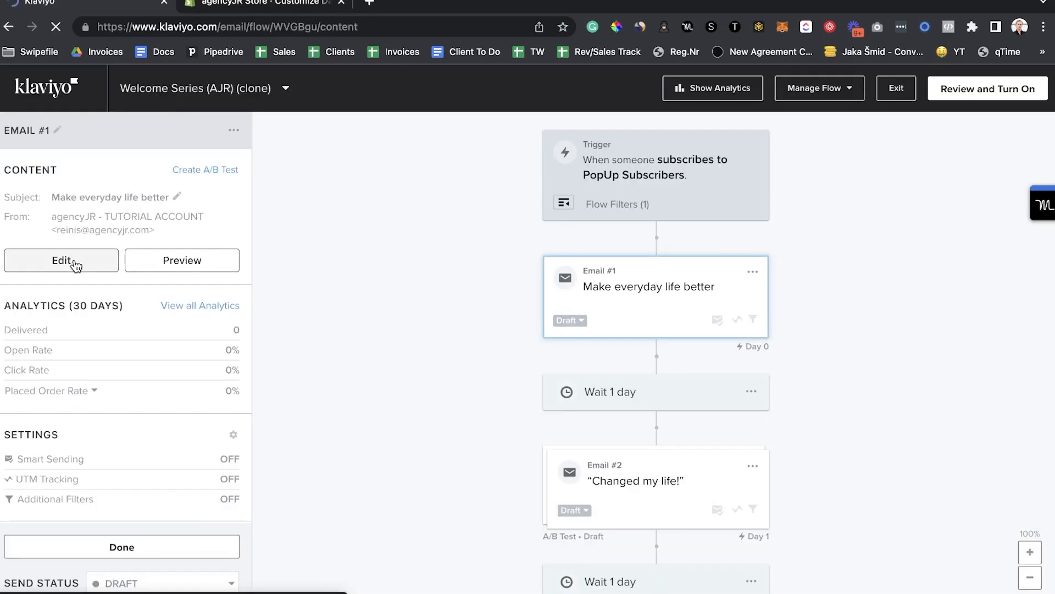
left_click(76, 265)
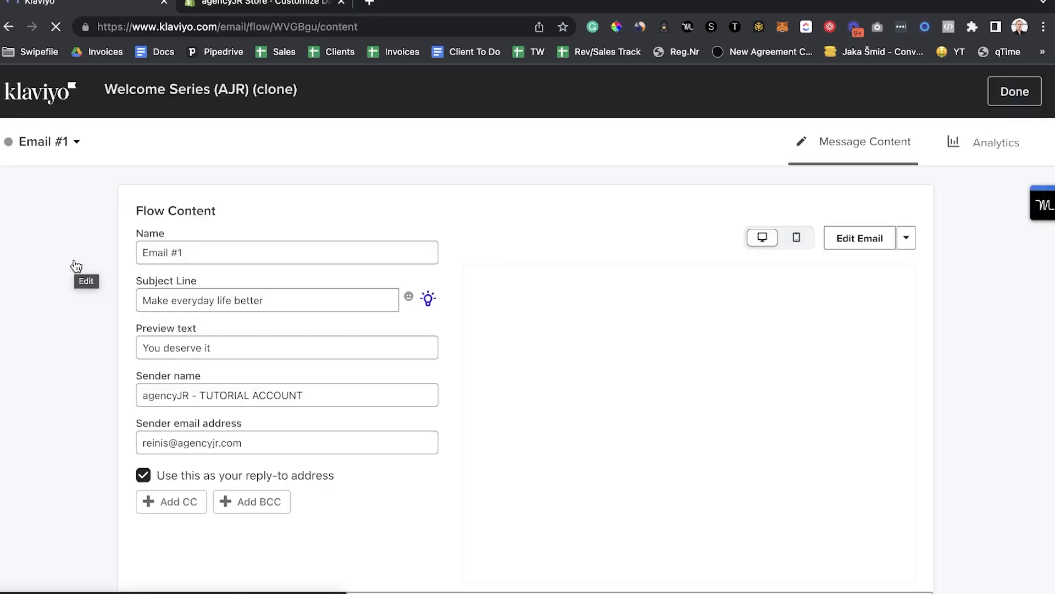
left_click(866, 240)
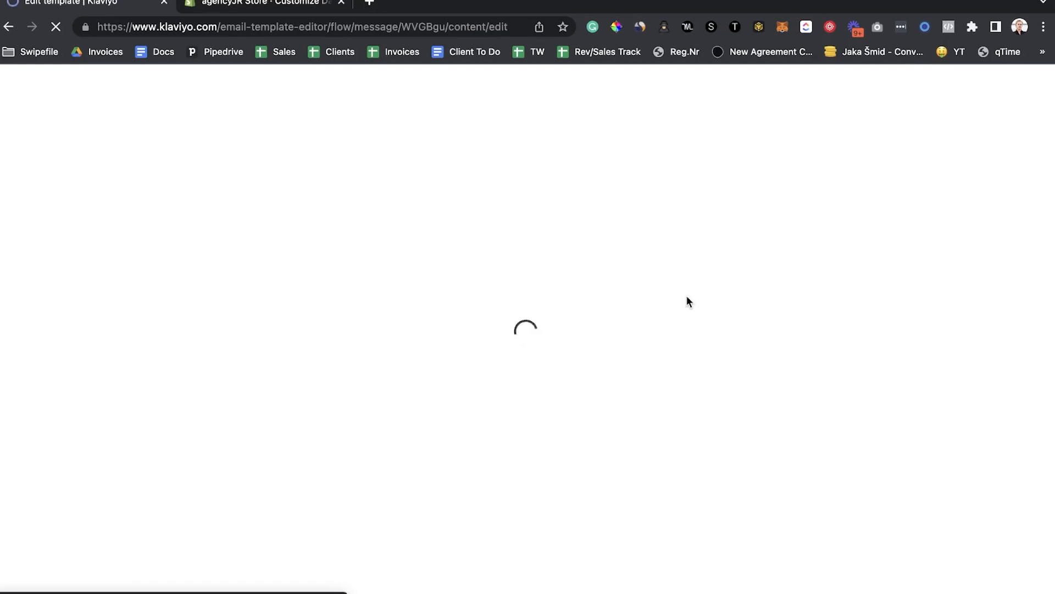
scroll(935, 411, "up", 2)
left_click(558, 427)
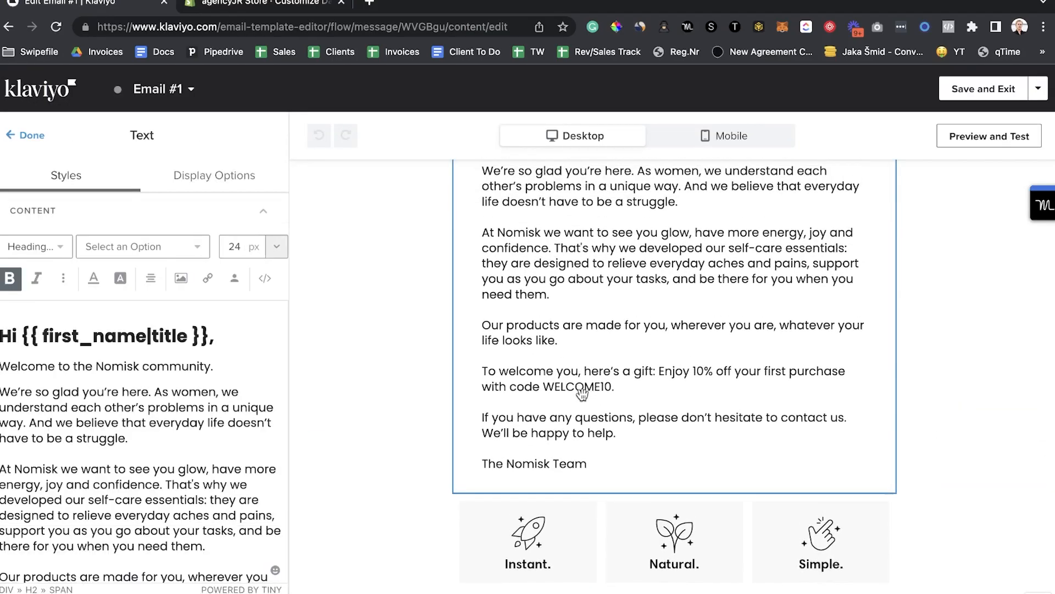
- Copy the tag {% coupon_code 'ENTERPREFIX' %} from the Dynamic URL Cheatsheet and replace WELCOME10 with it in the Email #1 text
scroll(130, 409, "down", 3)
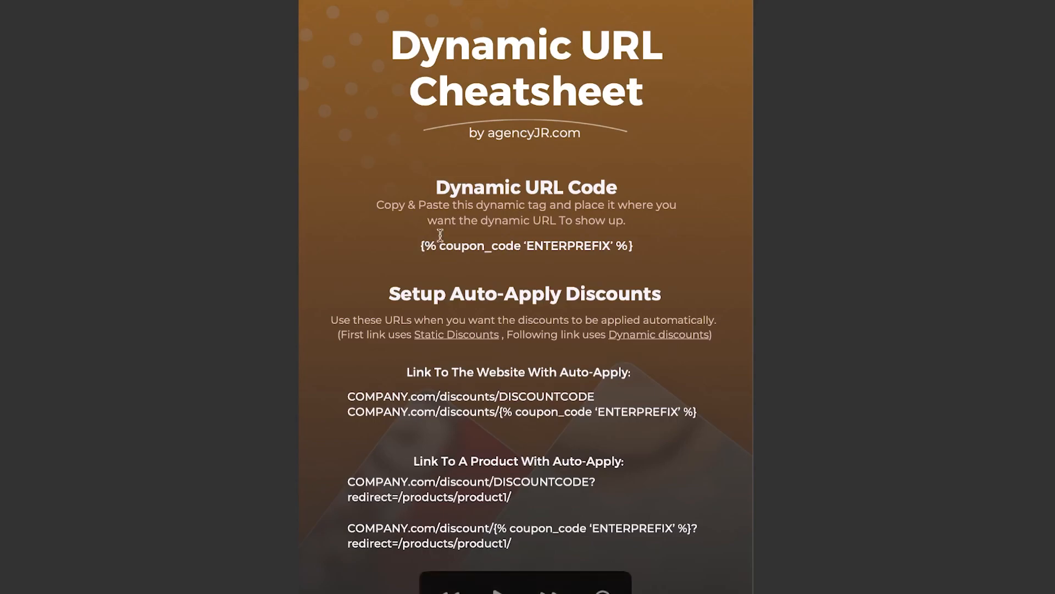
left_click_drag(421, 246, 632, 245)
key("ctrl+c")
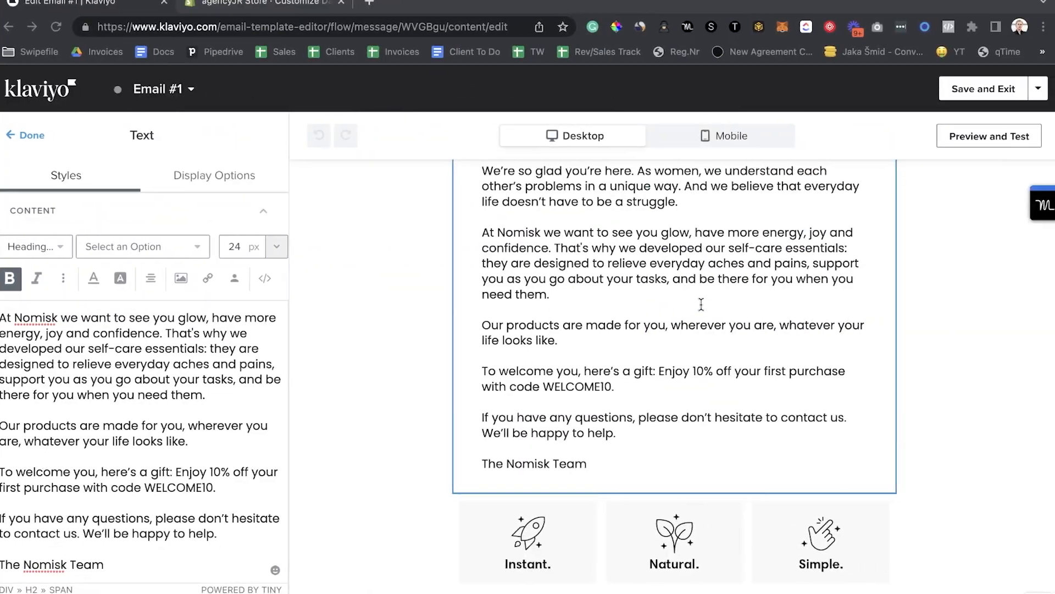
double_click(186, 488)
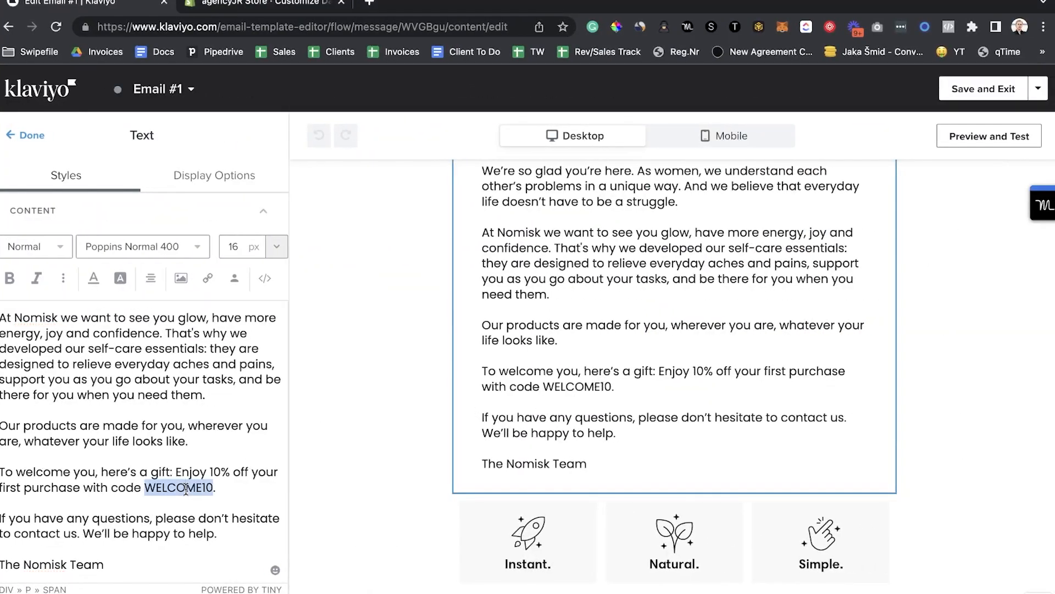
key("ctrl+v")
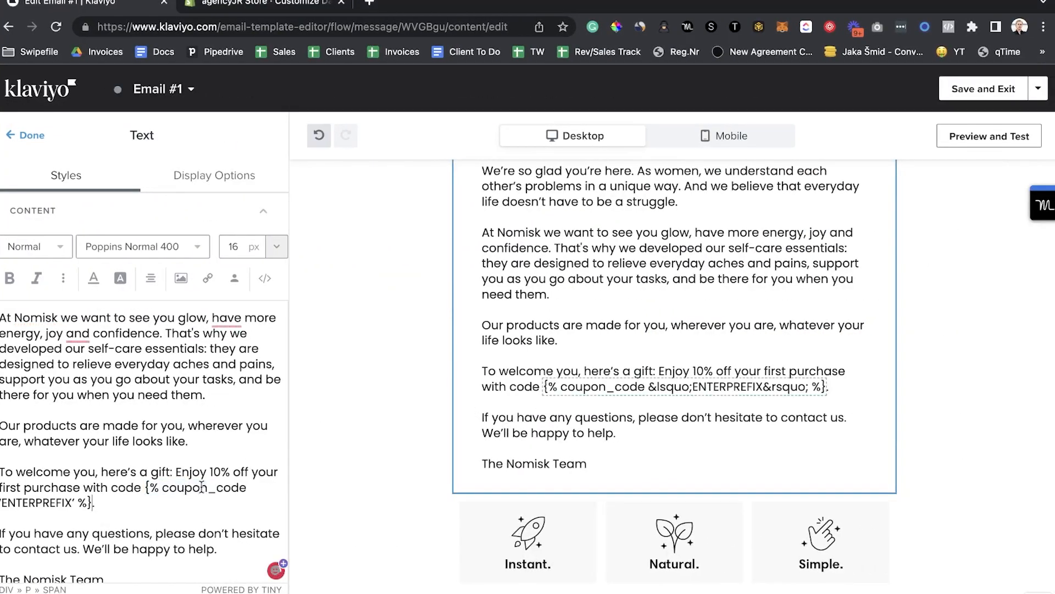
- Replace ENTERPREFIX in the coupon tag with welcome and retype the closing quote as a straight apostrophe
scroll(156, 484, "down", 1)
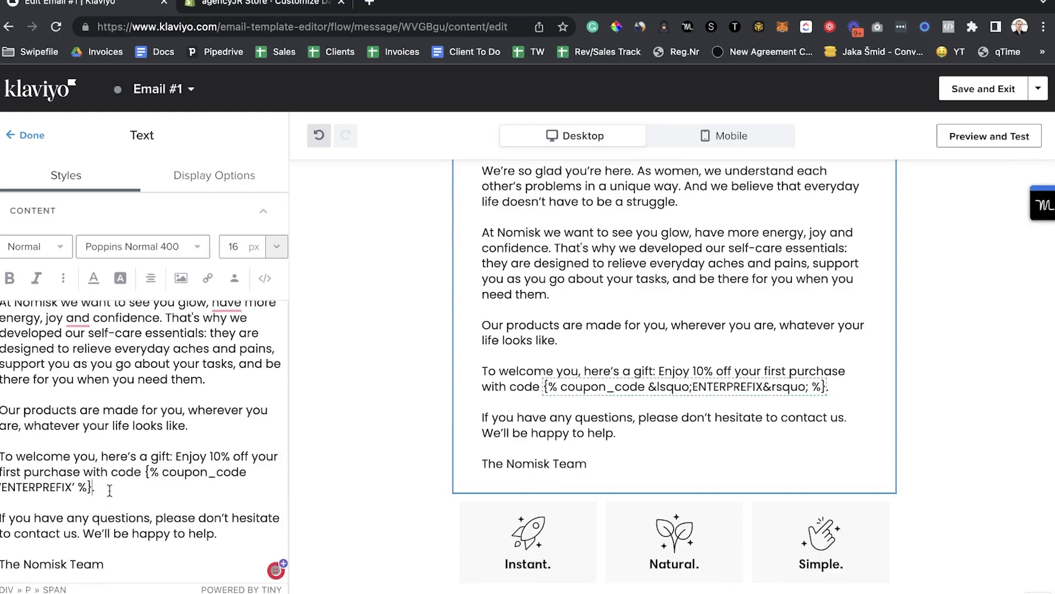
double_click(39, 488)
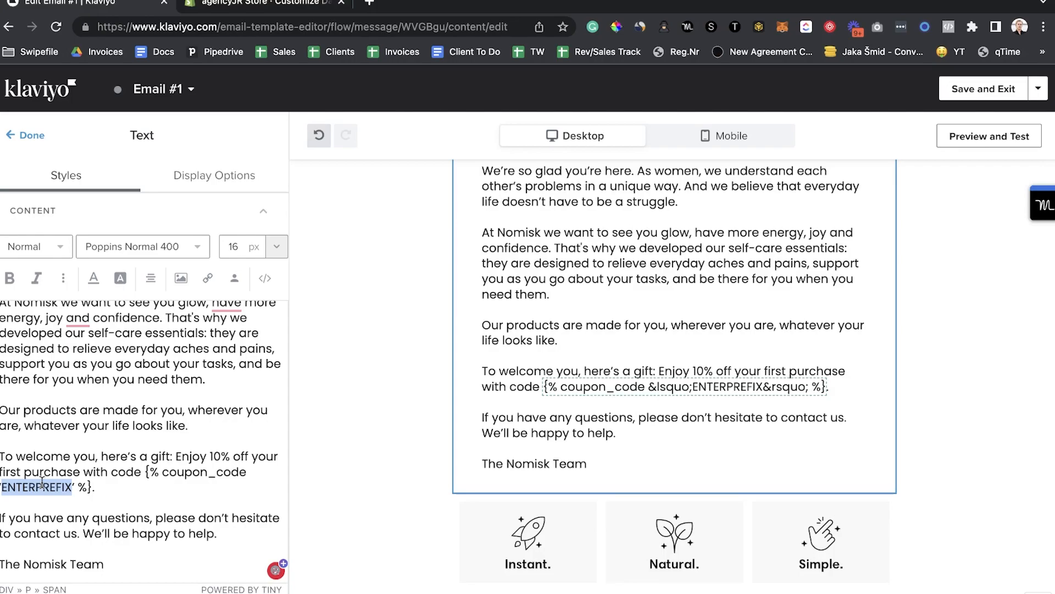
type("welcome")
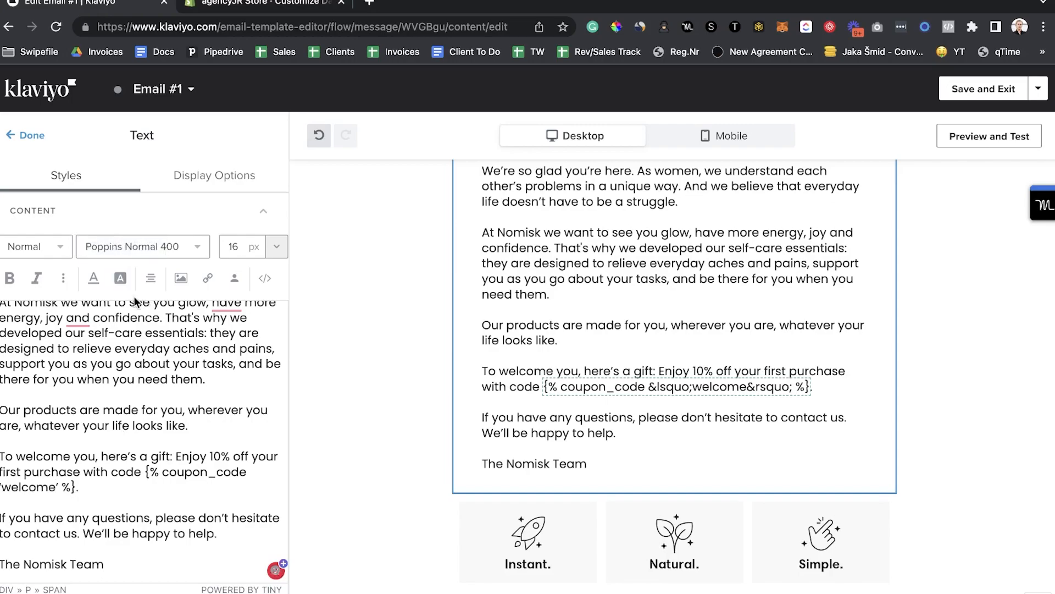
type("'")
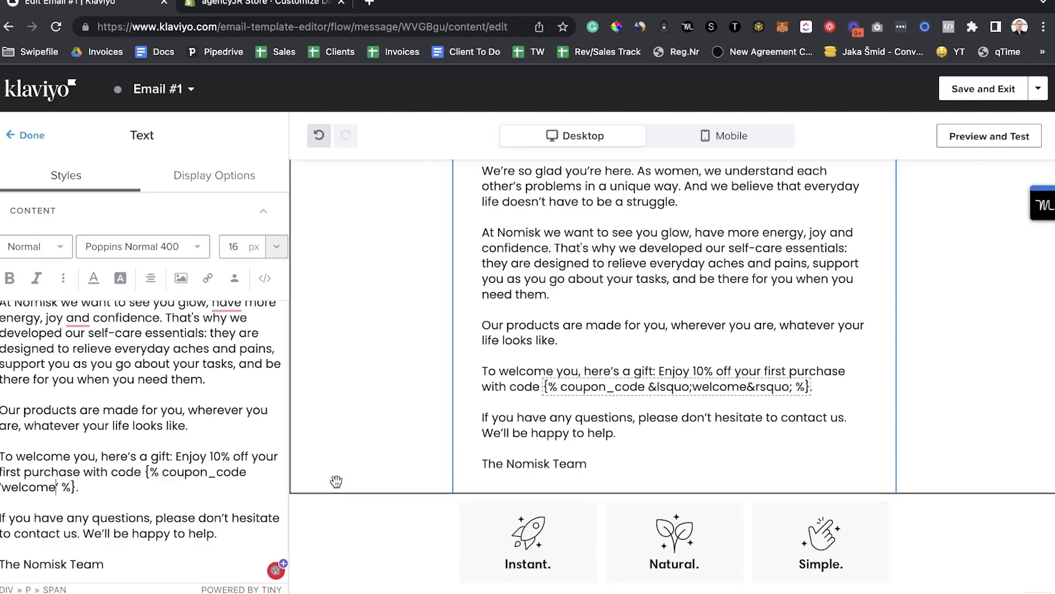
scroll(220, 522, "down", 2)
scroll(216, 526, "up", 1)
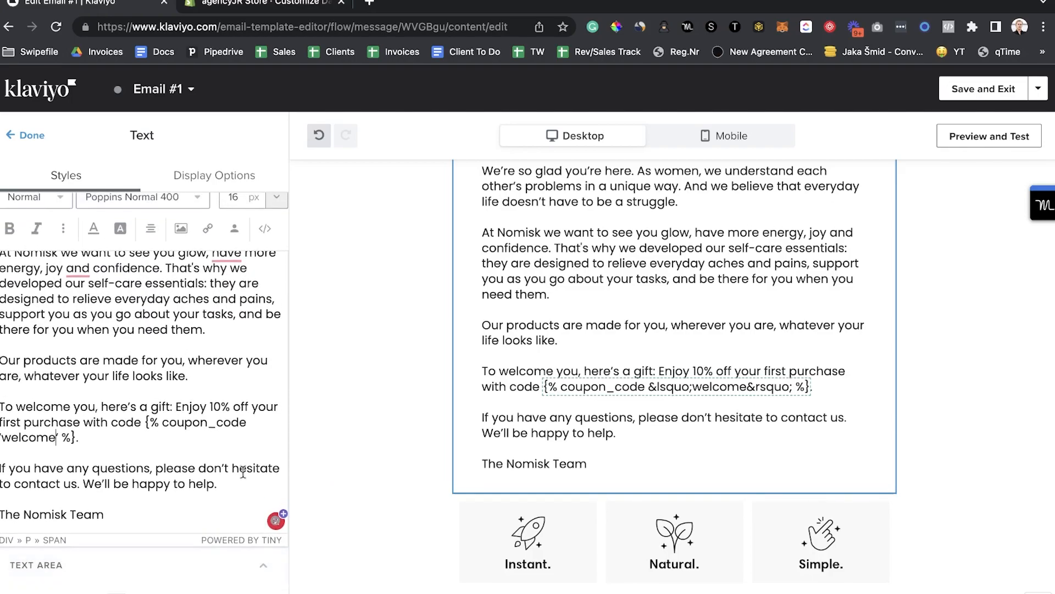
- Finish the text edit, preview the welcome email and check the coupon code in its discount sentence
left_click(27, 135)
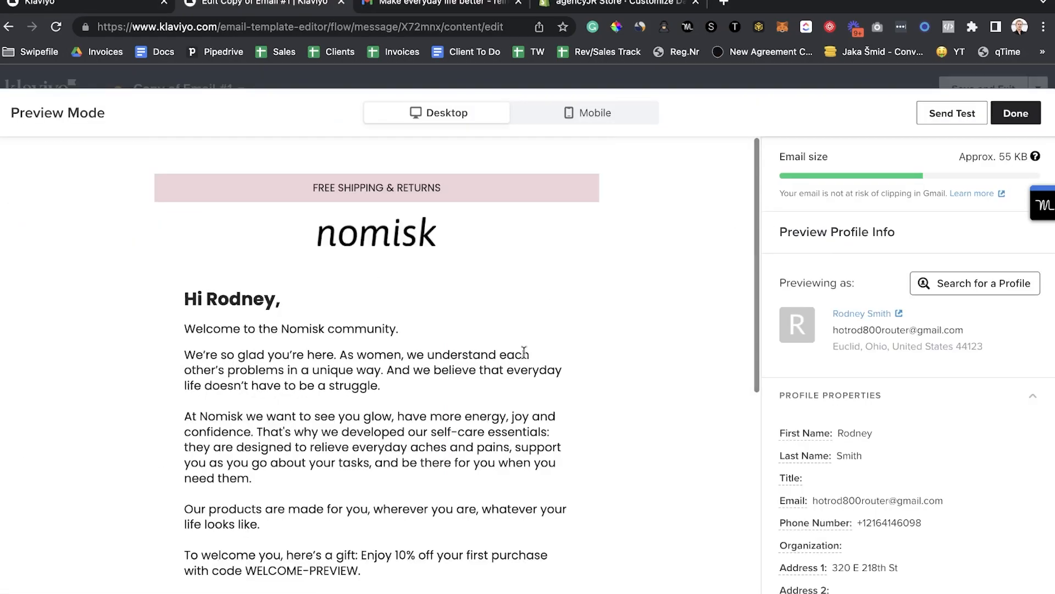
scroll(523, 352, "down", 2)
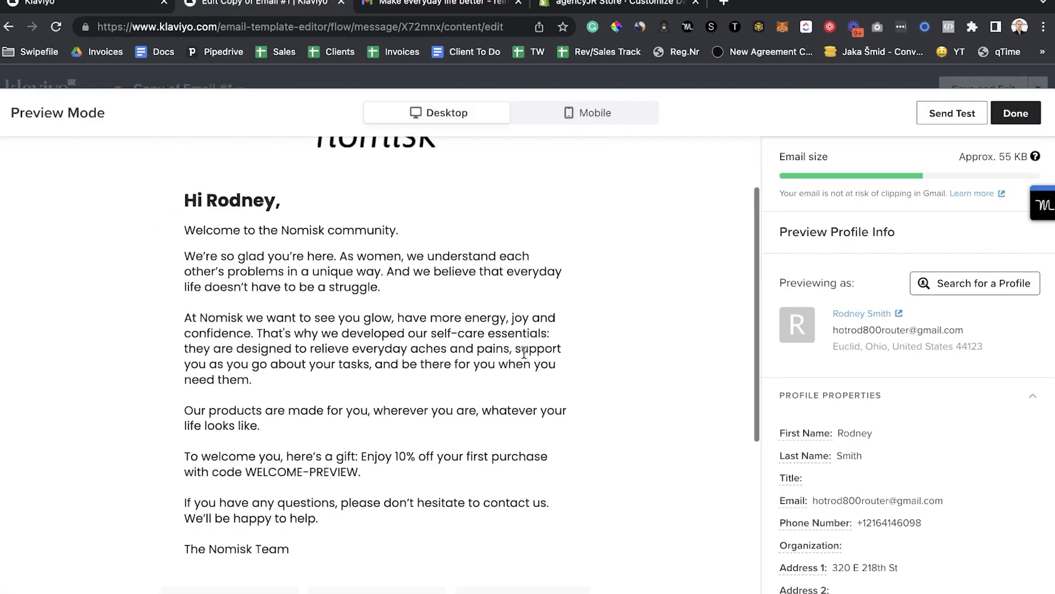
left_click_drag(245, 471, 355, 475)
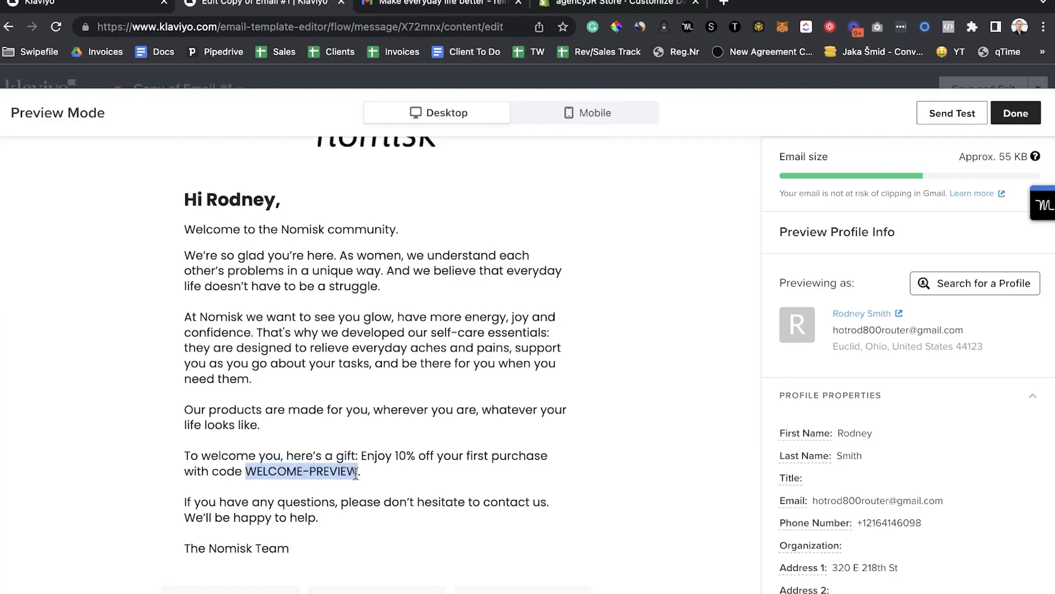
left_click(1016, 113)
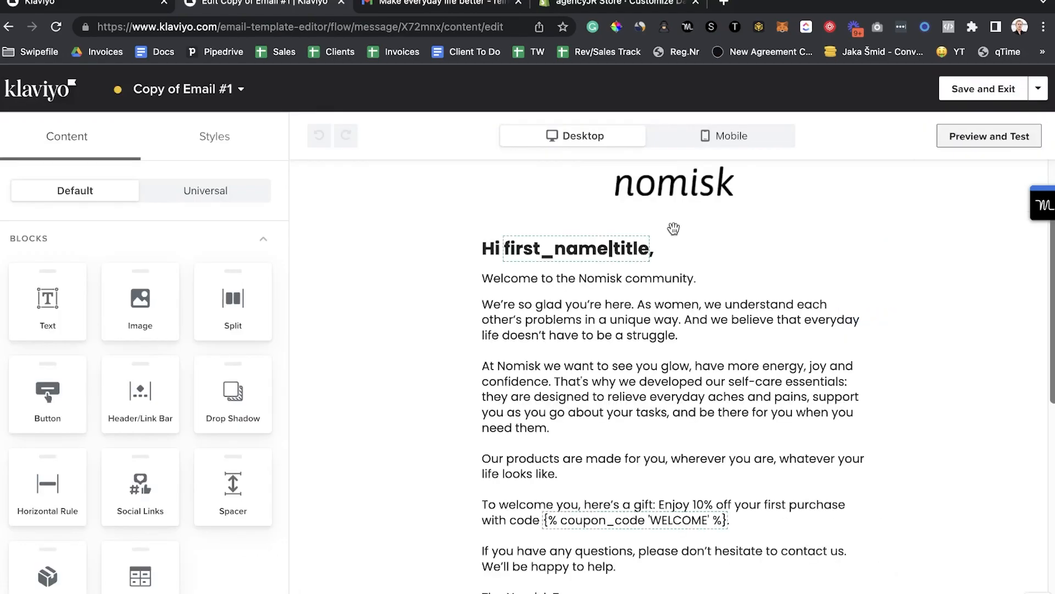
- Change the coupon prefix in the welcome text block of Copy of Email #1 to WELCOME12
right_click(598, 428)
left_click(548, 419)
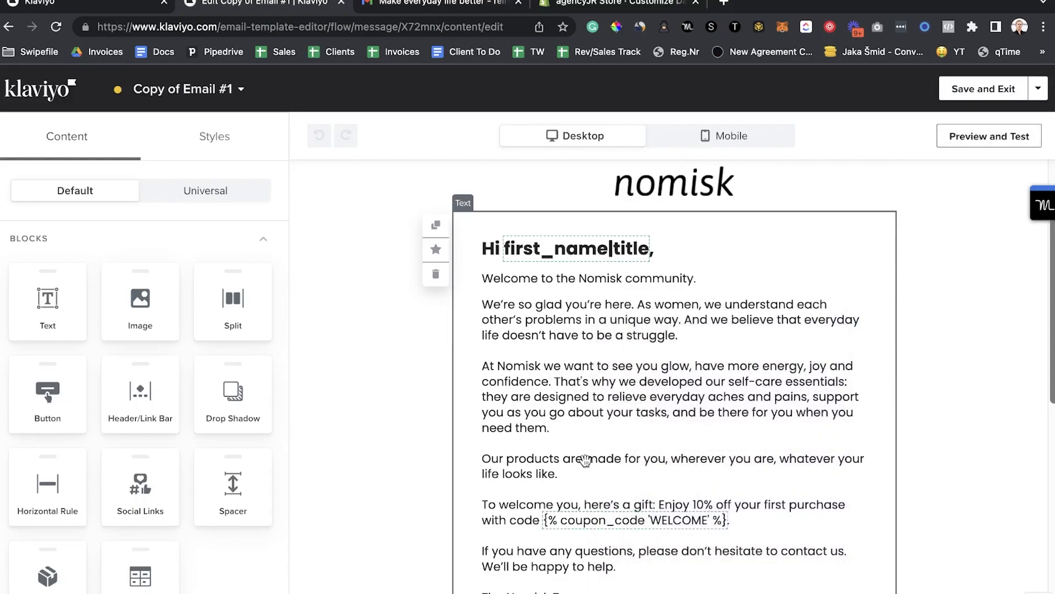
left_click(586, 460)
scroll(139, 472, "down", 5)
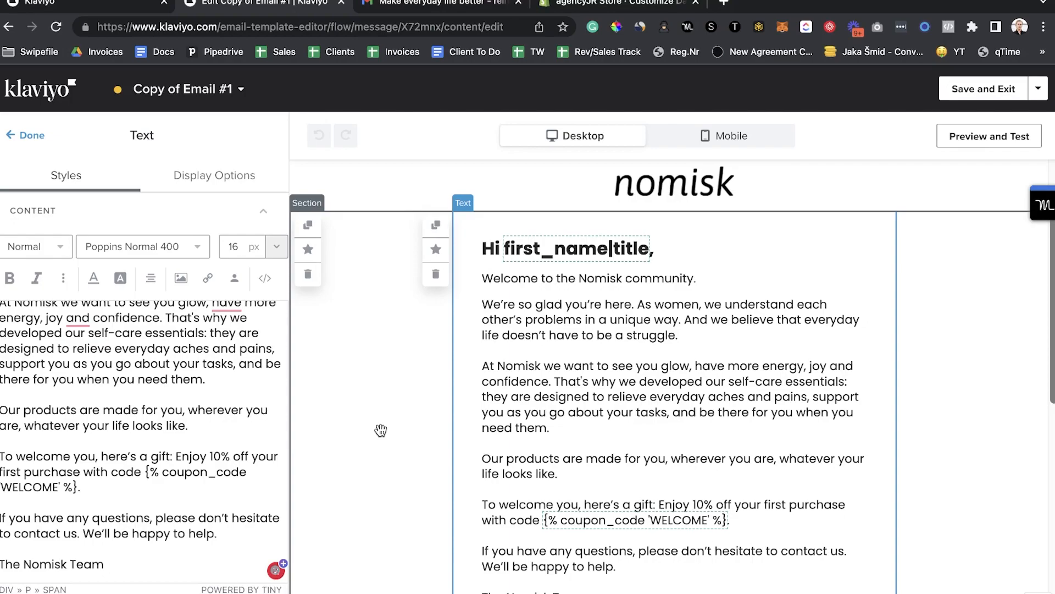
left_click(70, 487)
type("12")
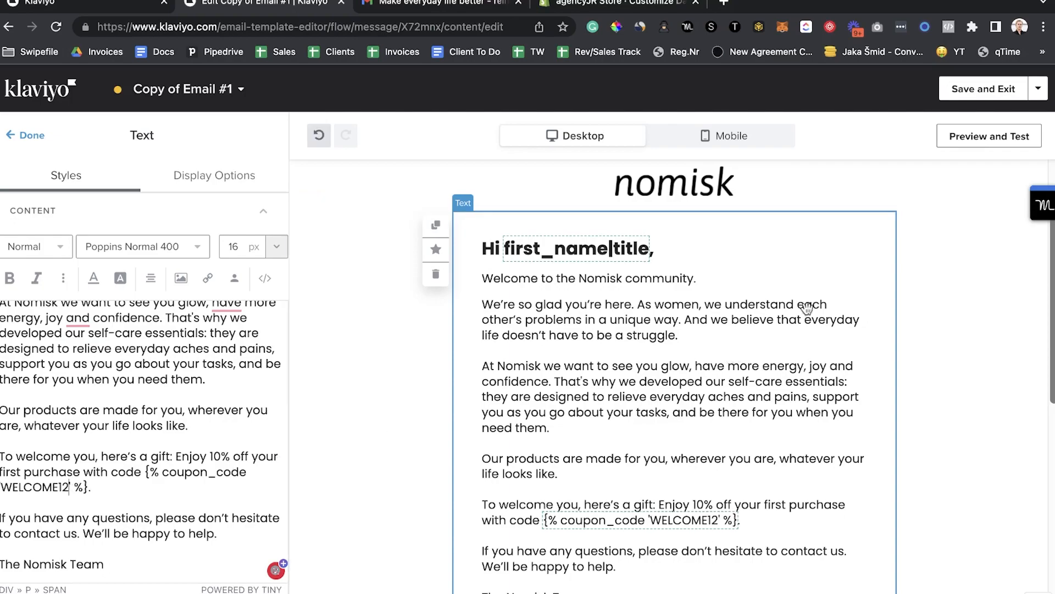
- Preview the email with the WELCOME12 tag, examine how its discount sentence renders, and return to the editor
left_click(968, 138)
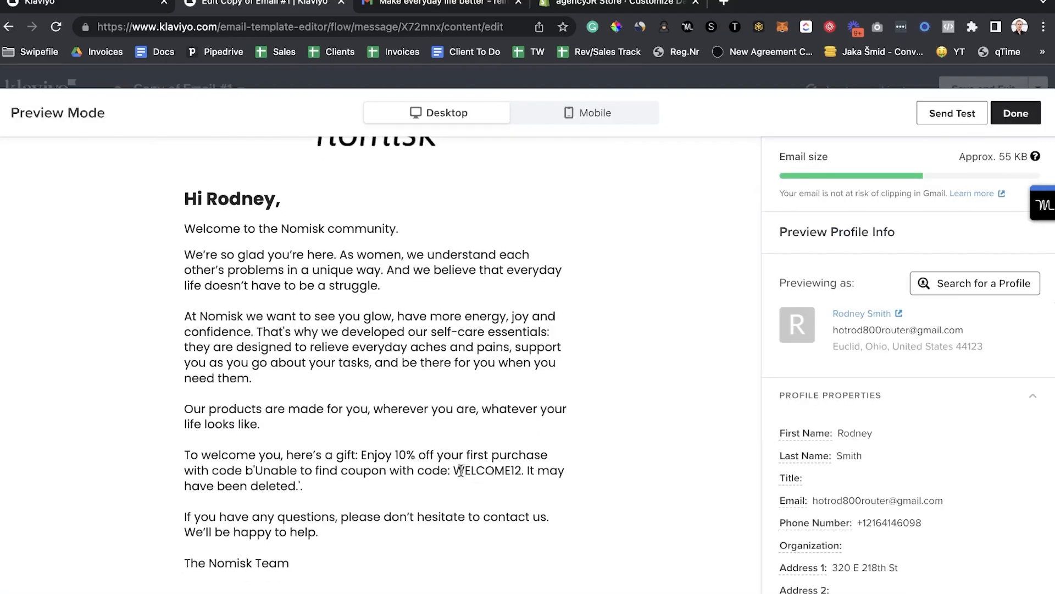
left_click_drag(459, 471, 377, 493)
left_click(273, 471)
mouse_move(460, 484)
left_mouse_down()
mouse_move(491, 472)
mouse_move(476, 486)
left_mouse_up()
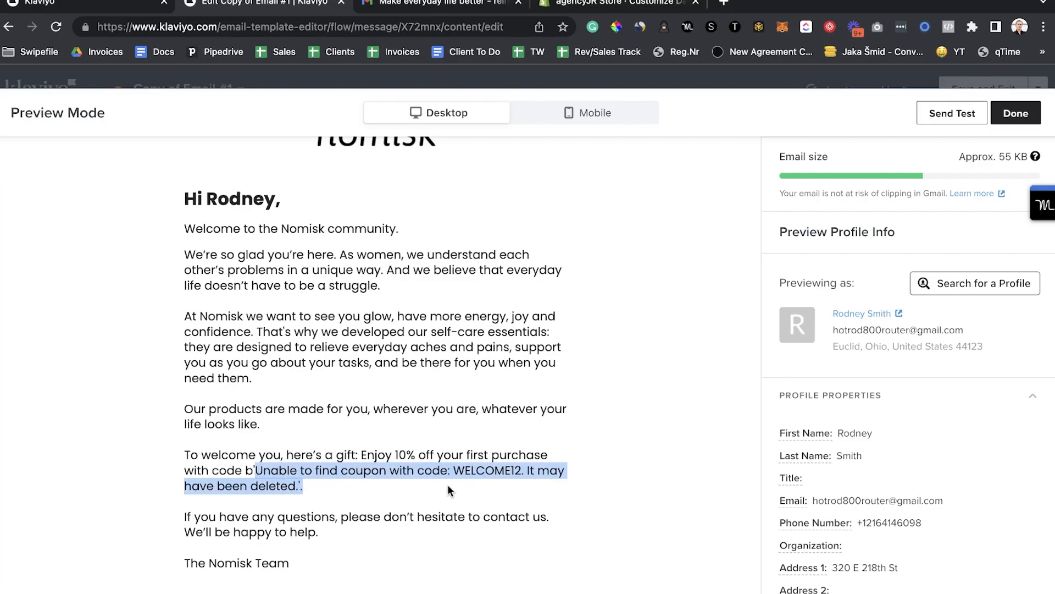
left_click_drag(307, 485, 254, 471)
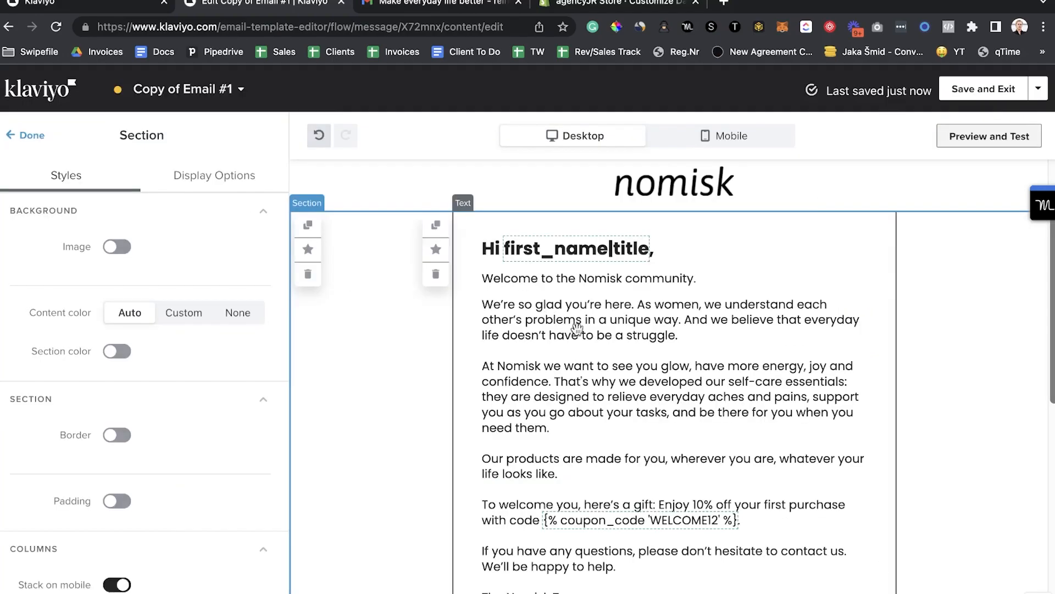
- Restore the coupon tag in the welcome text block to {% coupon_code 'WELCOME' %} and save the email
left_click(630, 435)
scroll(165, 530, "down", 5)
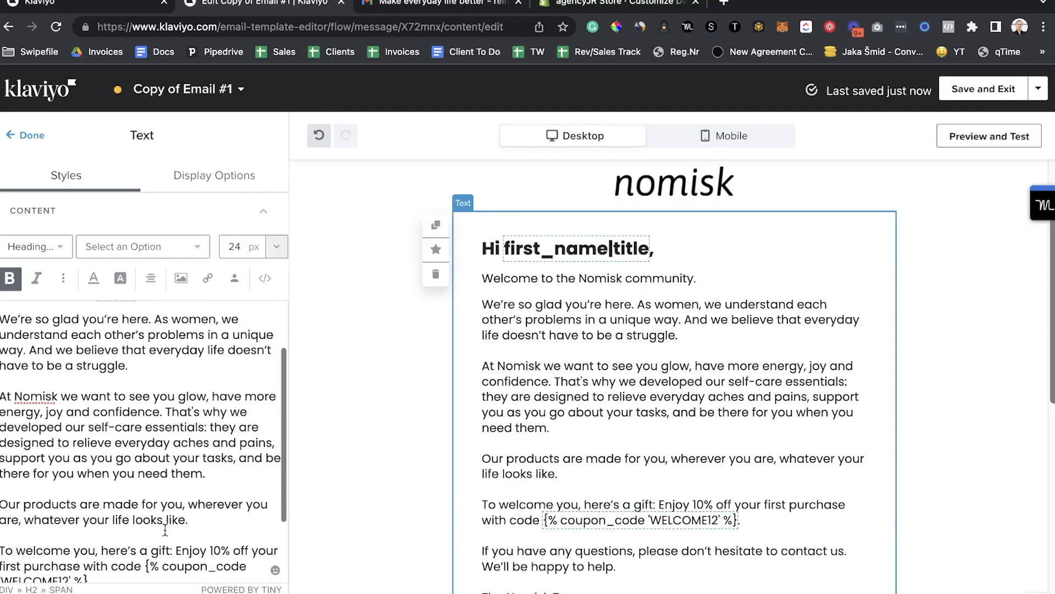
left_click(65, 521)
key("BackSpace")
key("BackSpace")
left_click(1009, 89)
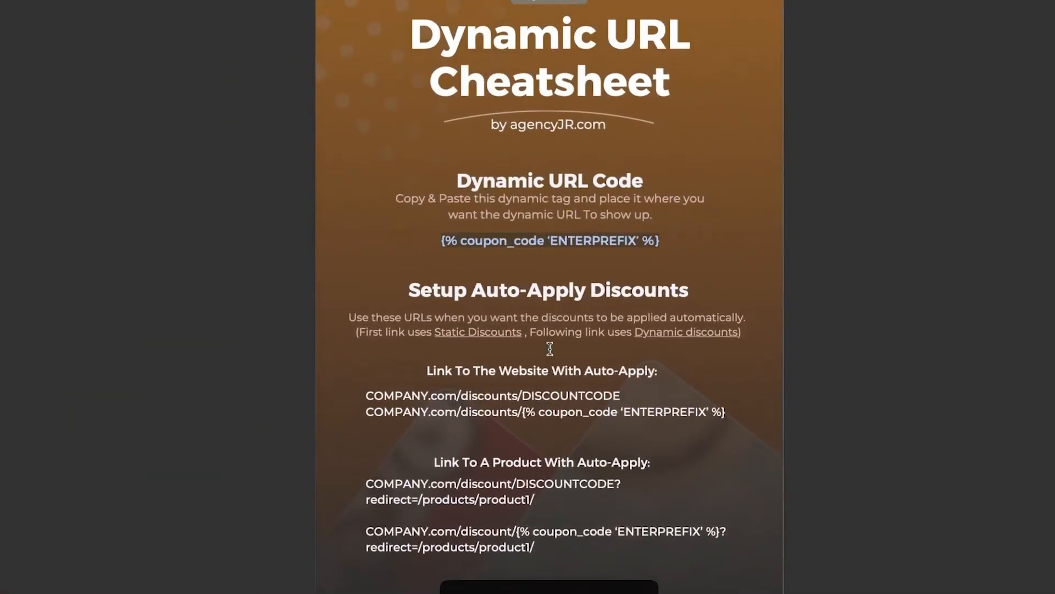
- Copy the dynamic-discount link for Abandoned Checkout, {{ event.extra.checkout_url }}?discount={% coupon_code 'ENTERPREFIX' %}, from the Dynamic URL Cheatsheet
scroll(549, 349, "up", 1)
left_click(557, 335)
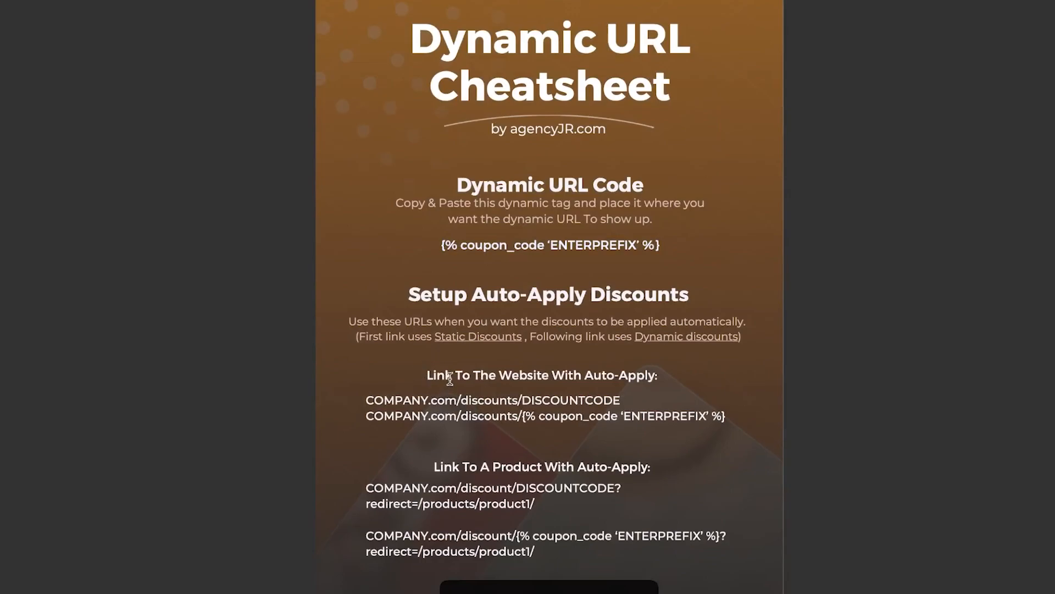
scroll(459, 464, "down", 5)
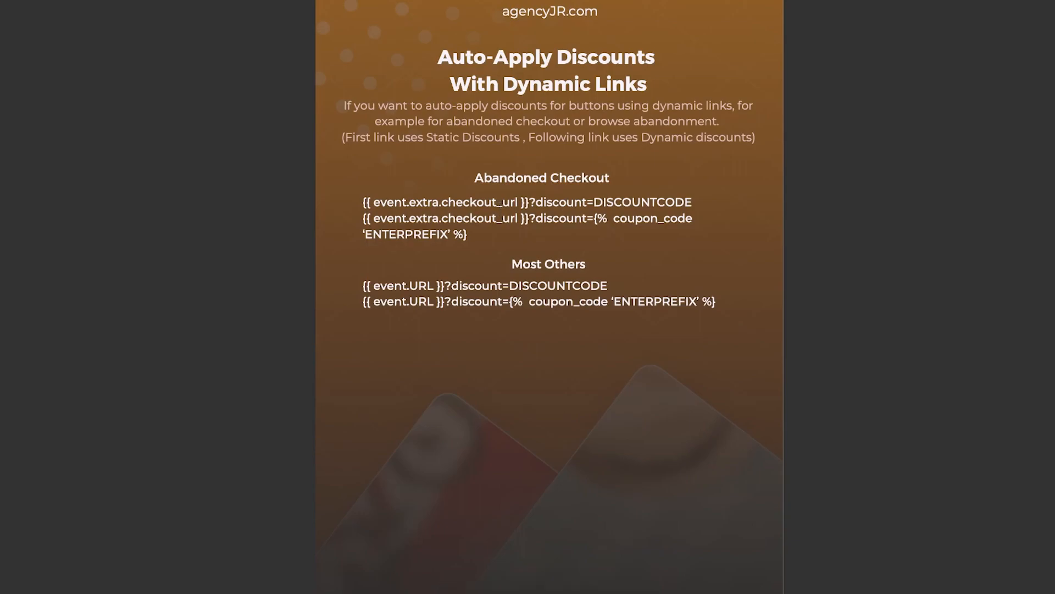
left_click_drag(366, 203, 673, 201)
left_click(553, 201)
left_click(673, 199)
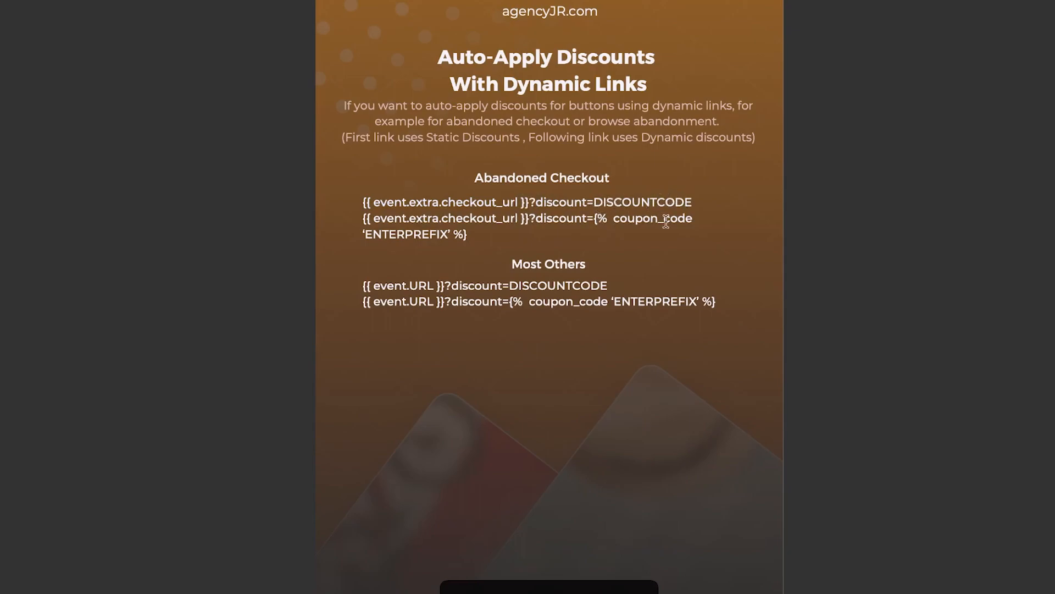
double_click(410, 237)
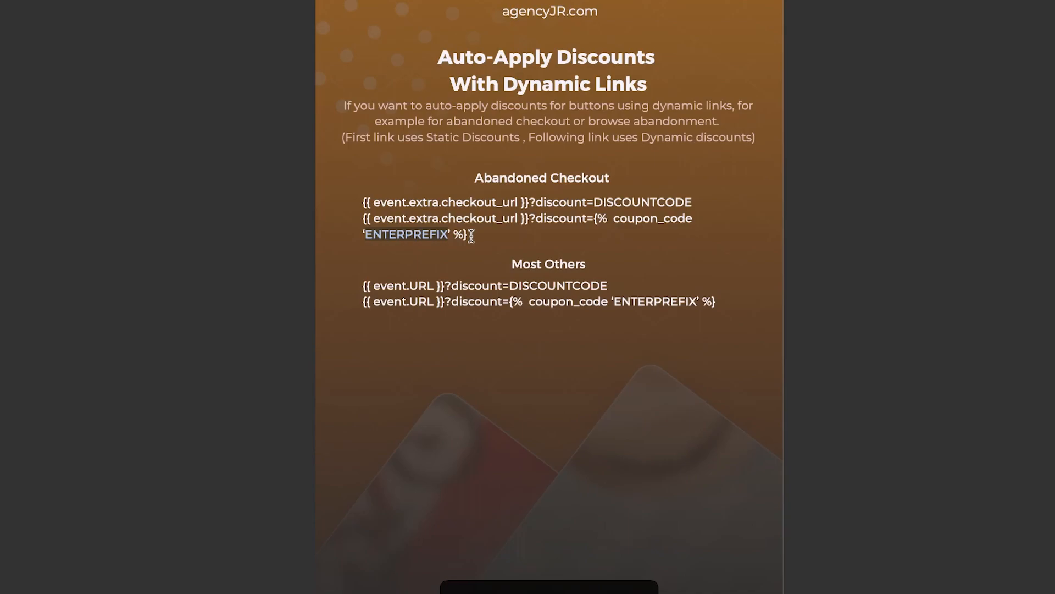
left_click_drag(472, 235, 360, 223)
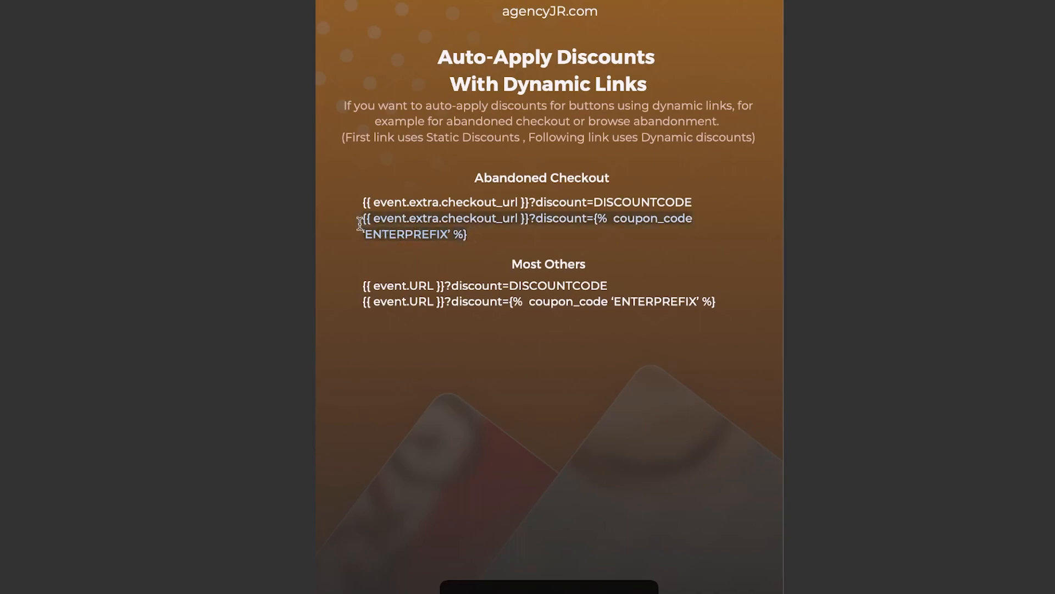
- Back in Klaviyo, insert a SHOP NOW button below the welcome text and paste the copied auto-apply link as its URL
key("ctrl+Right")
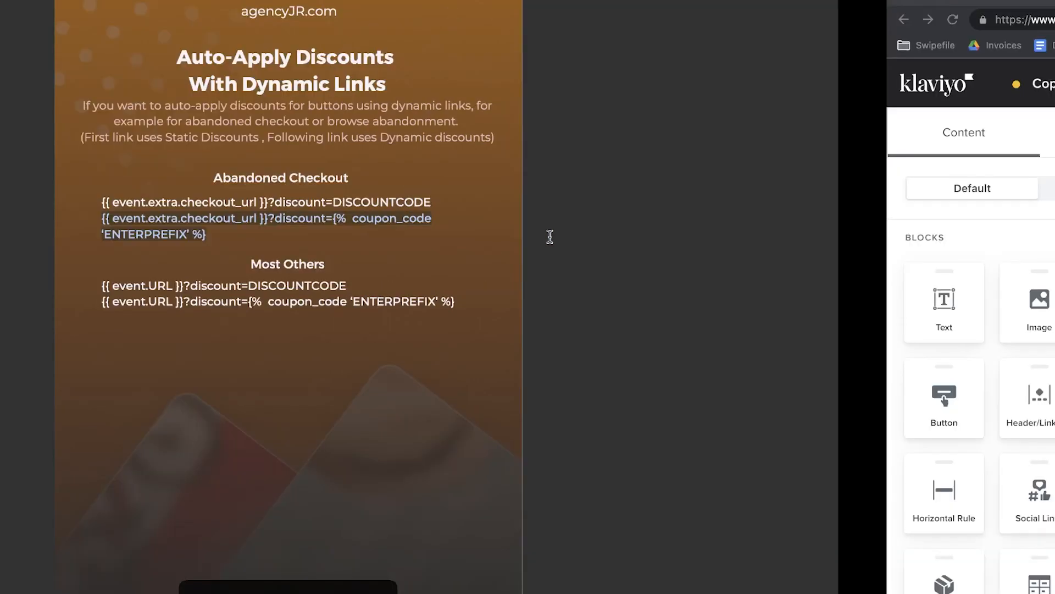
scroll(653, 421, "down", 3)
scroll(652, 421, "down", 3)
scroll(653, 423, "up", 2)
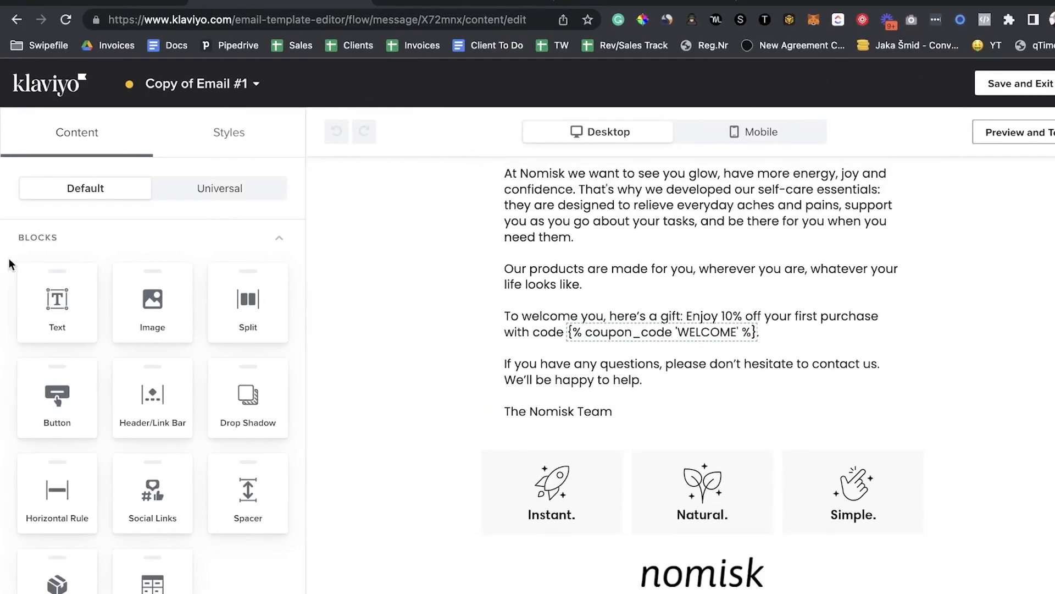
left_click_drag(71, 392, 704, 442)
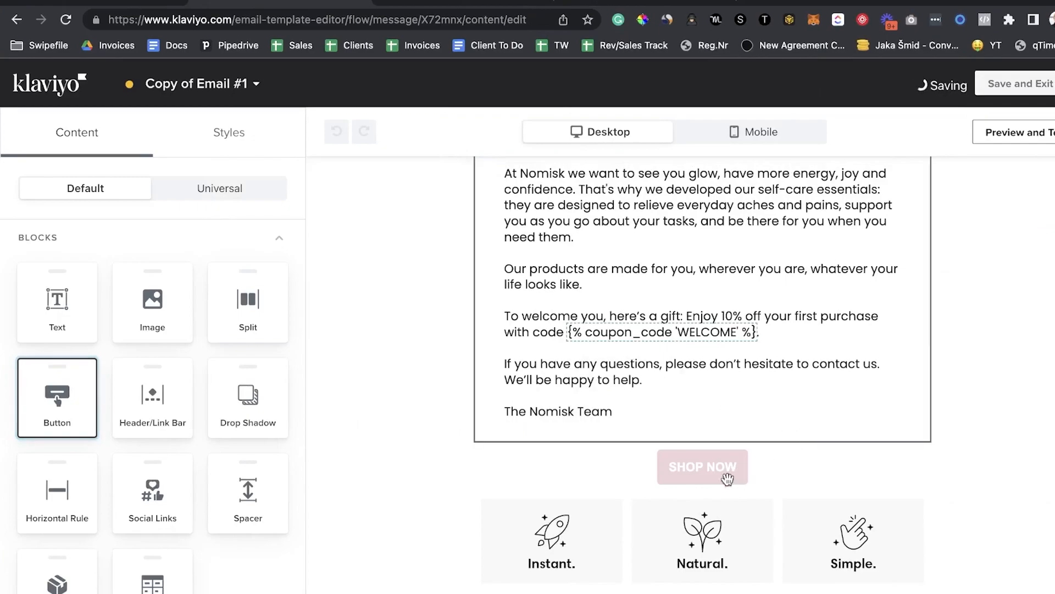
left_click(222, 284)
key("ctrl+v")
- Replace {{ event.extra.checkout_url }} in the SHOP NOW button's URL with nomisk.com, keeping the discount parameter
left_click_drag(218, 285, 87, 280)
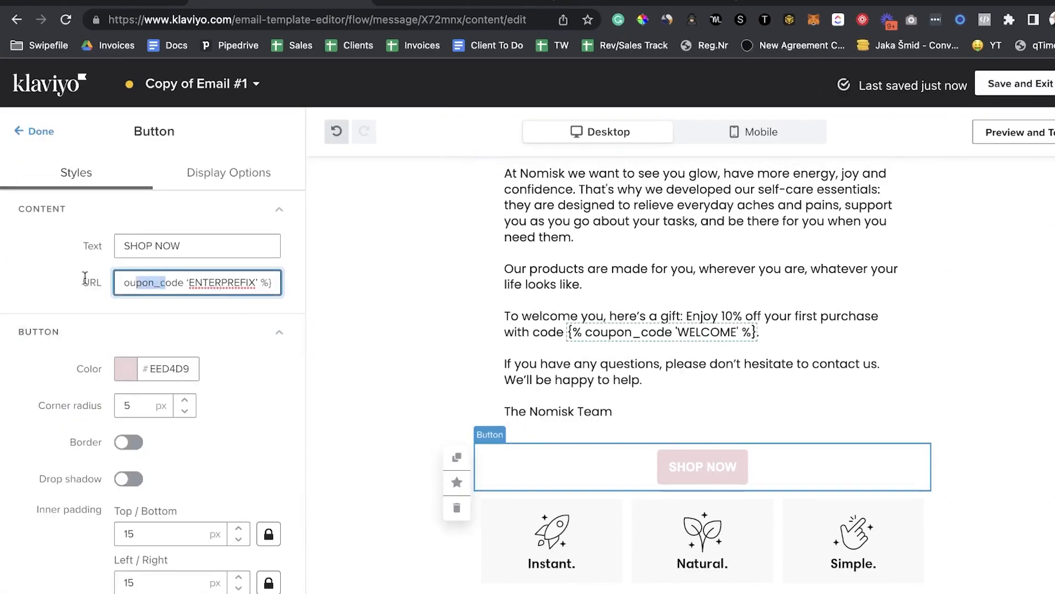
left_click(253, 282)
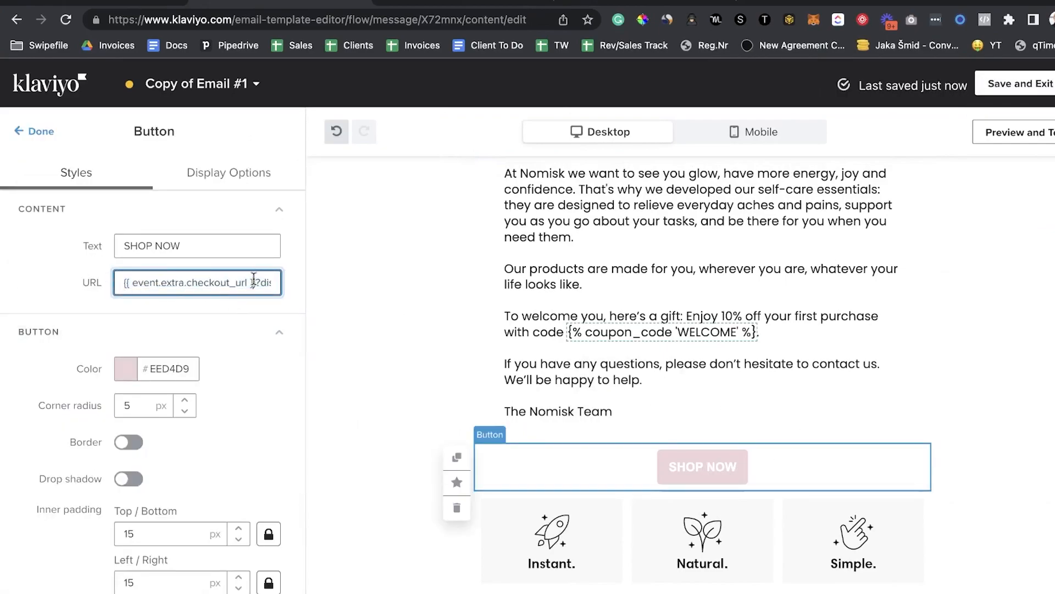
left_click_drag(257, 280, 2, 286)
type("nomisk.c")
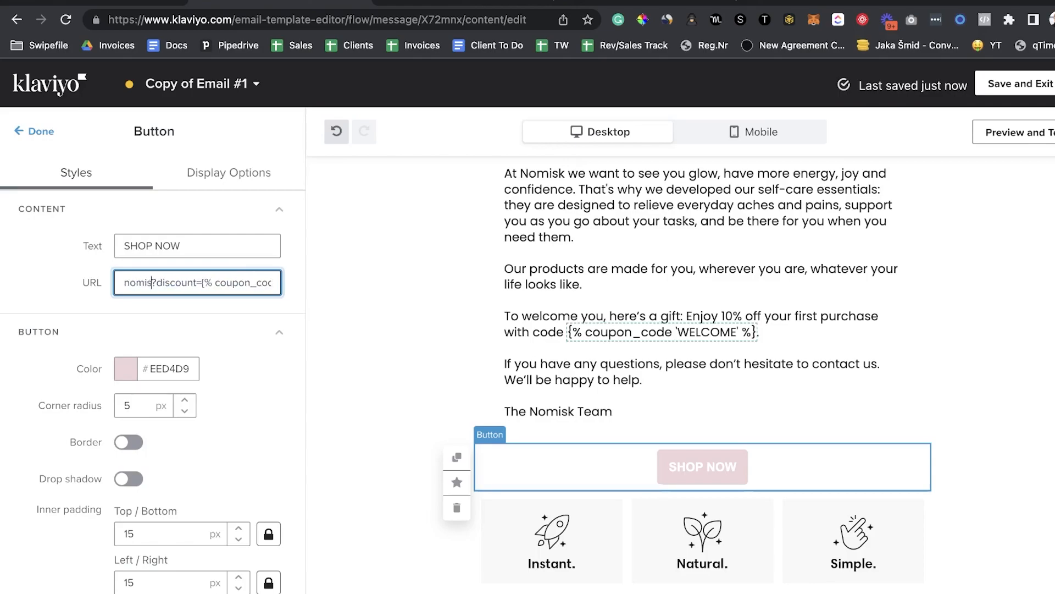
type("om")
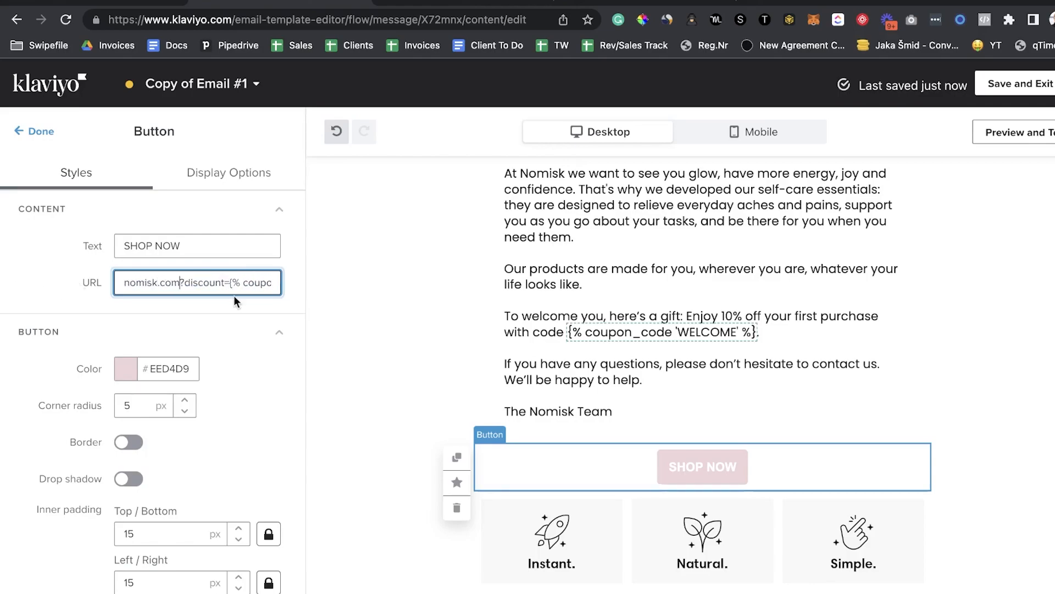
- Replace ENTERPREFIX in the SHOP NOW button's URL with WELCOME and open the email preview
scroll(241, 280, "right", 2)
double_click(224, 282)
type("WELCOME")
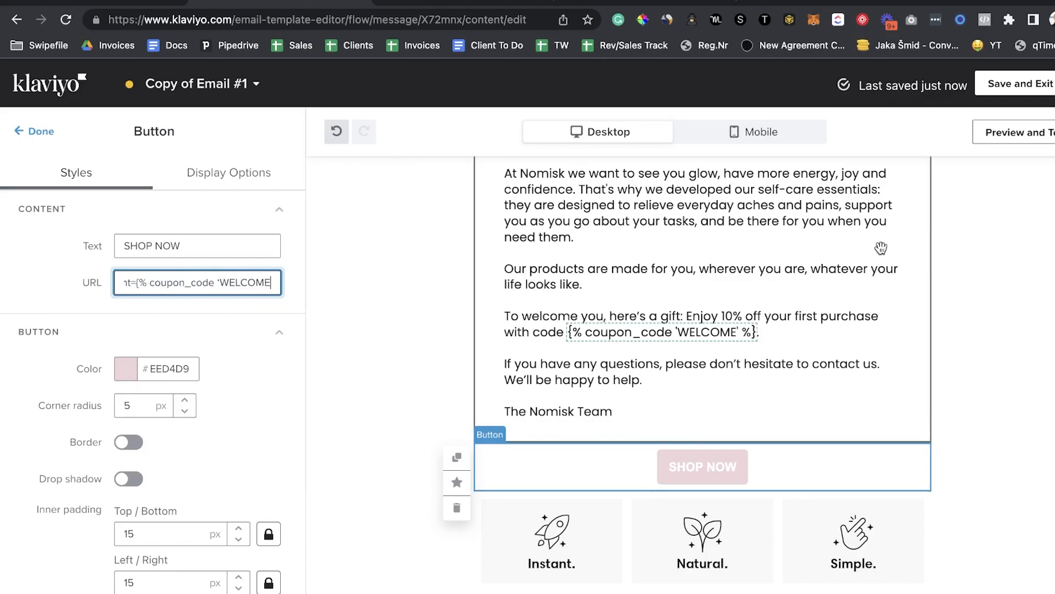
left_click_drag(221, 283, 342, 283)
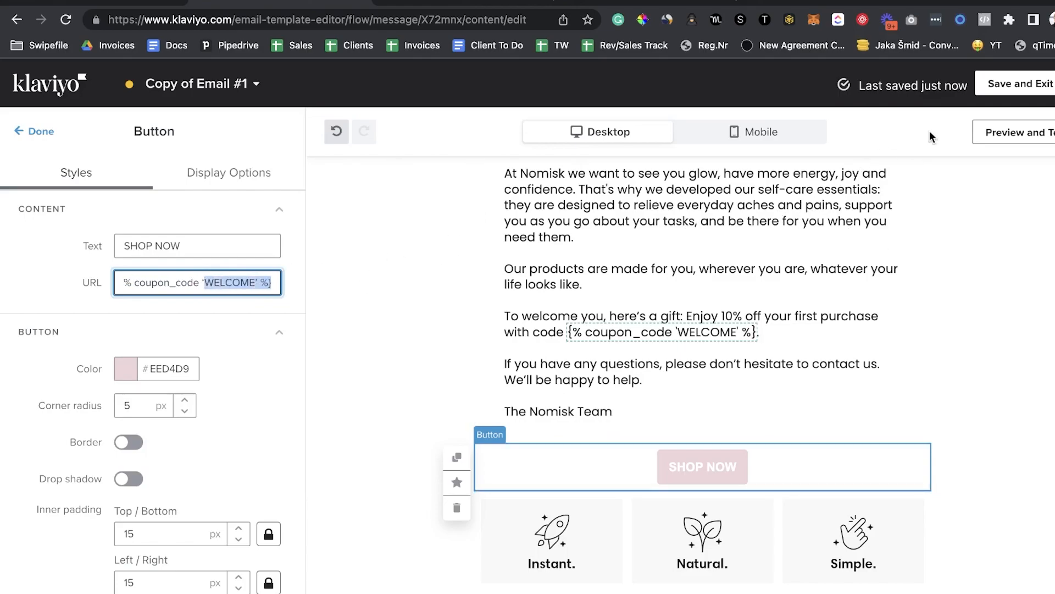
left_click(1014, 132)
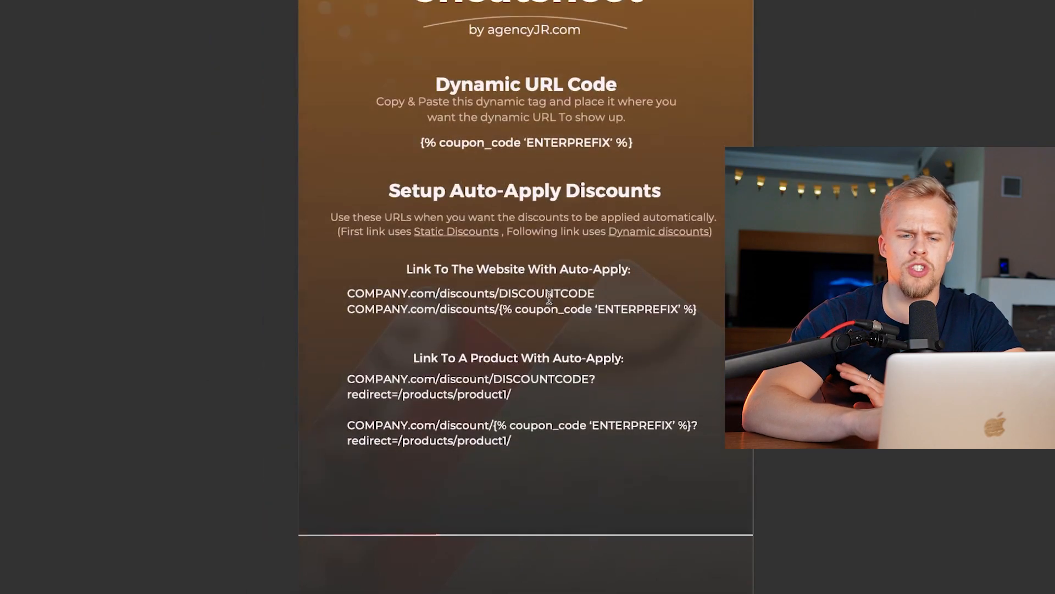
- Switch from the cheatsheet to Klaviyo's Coupons page and start a new Shopify coupon
scroll(549, 297, "up", 3)
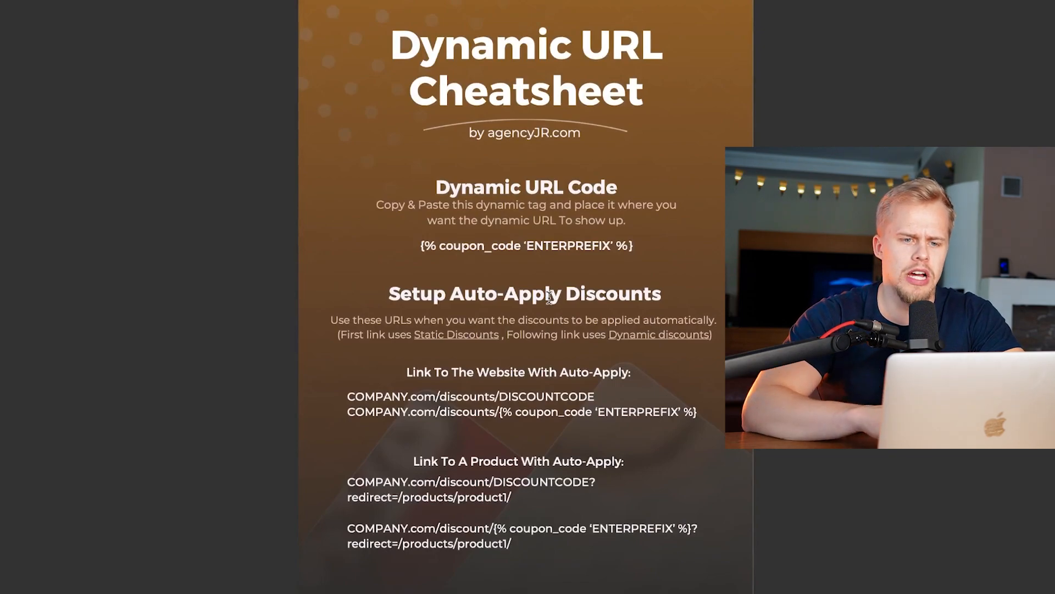
key("ctrl+Right")
left_click(1010, 104)
scroll(306, 261, "up", 5)
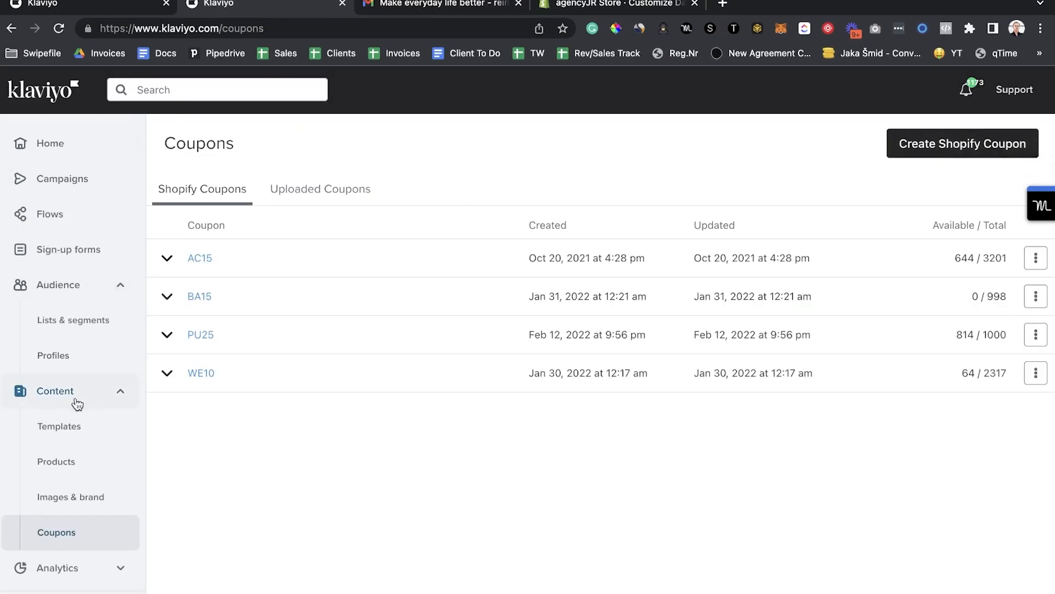
left_click(983, 146)
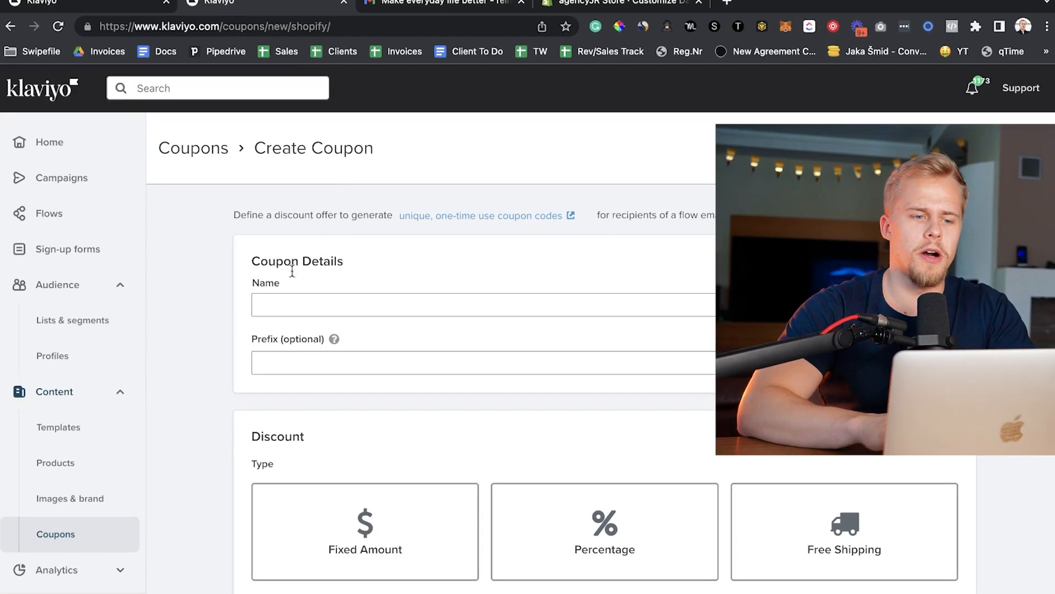
- Name the new coupon WINTER and set its prefix to WINTER10
left_click(328, 300)
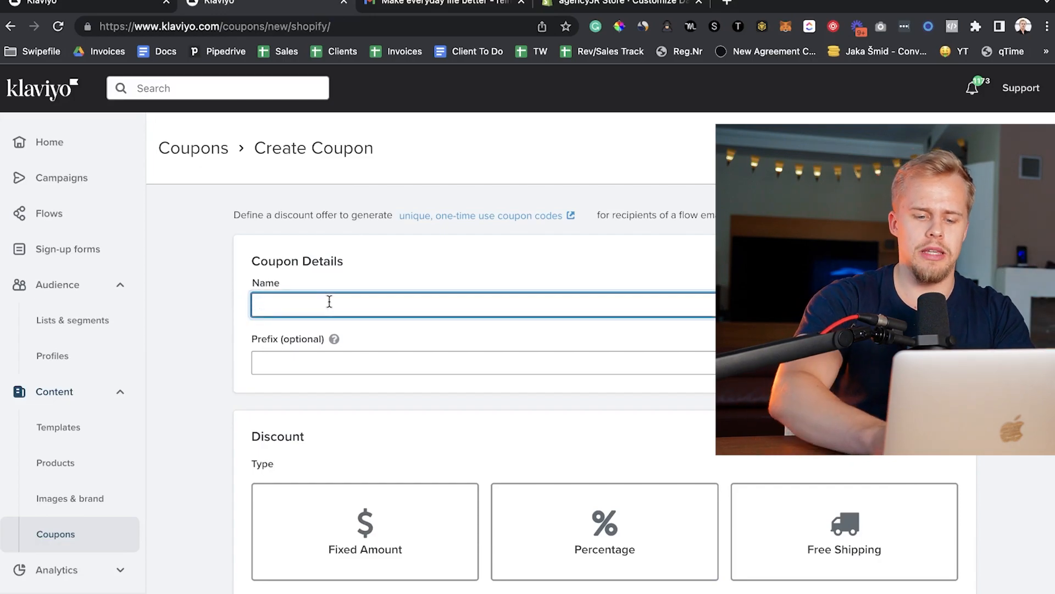
type("E")
key("BackSpace")
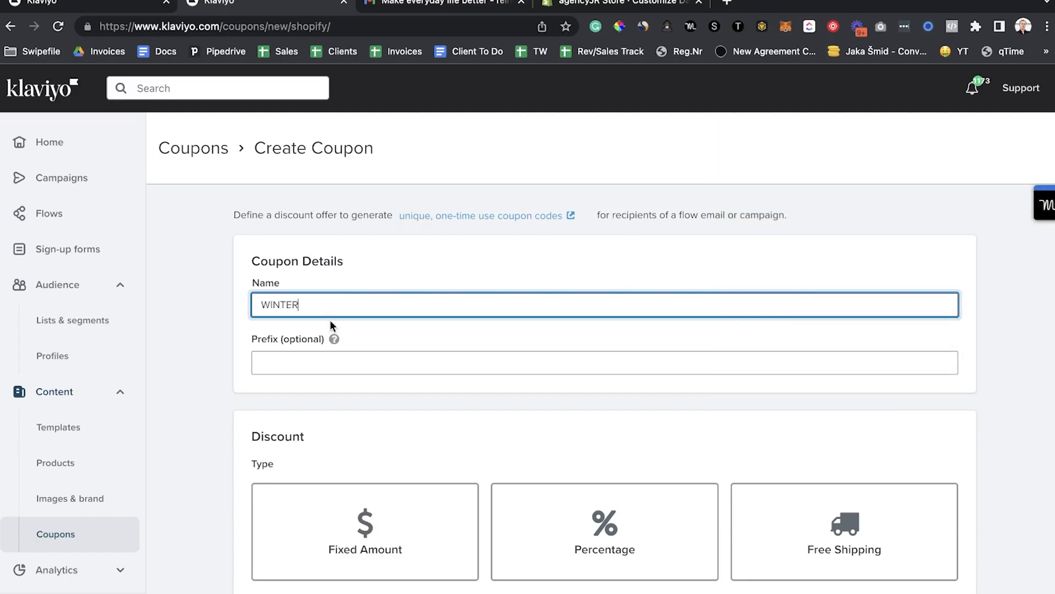
left_click(315, 363)
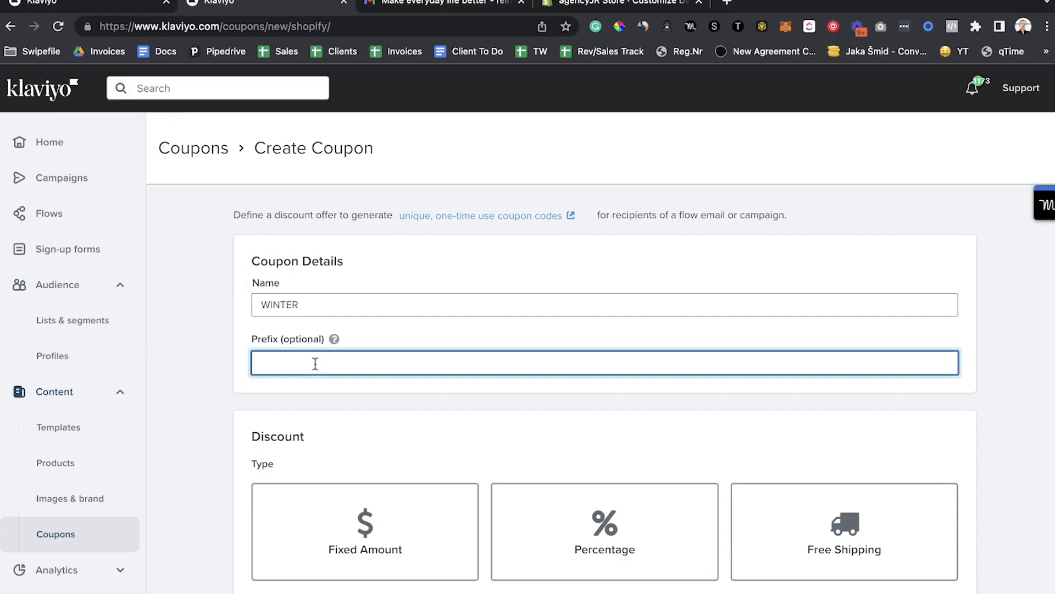
type("WE")
- Set the WINTER coupon's discount type to Fixed Amount
scroll(188, 387, "down", 3)
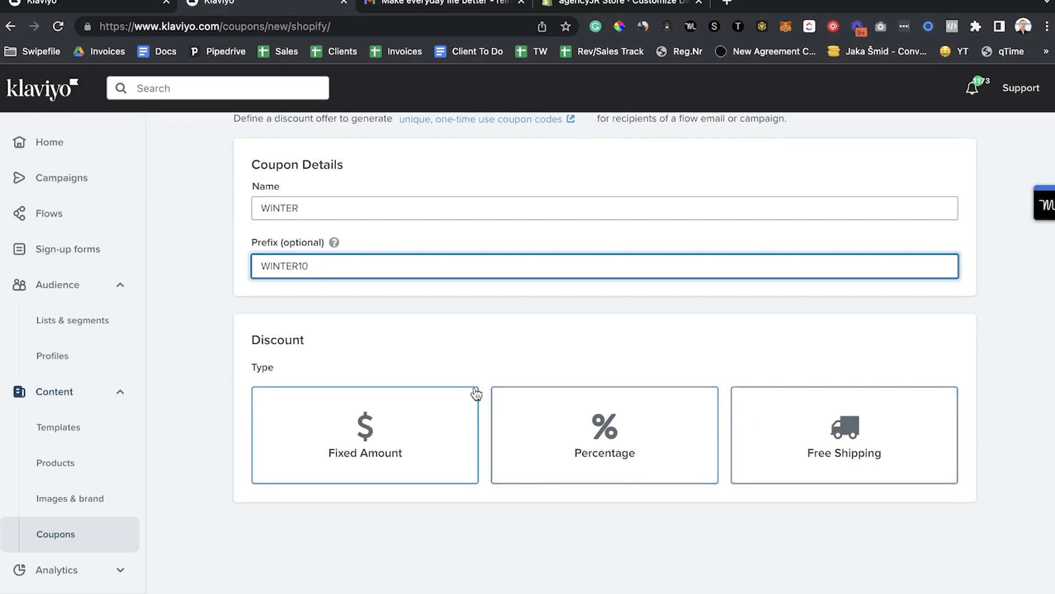
left_click(599, 448)
left_click(391, 427)
scroll(391, 427, "down", 3)
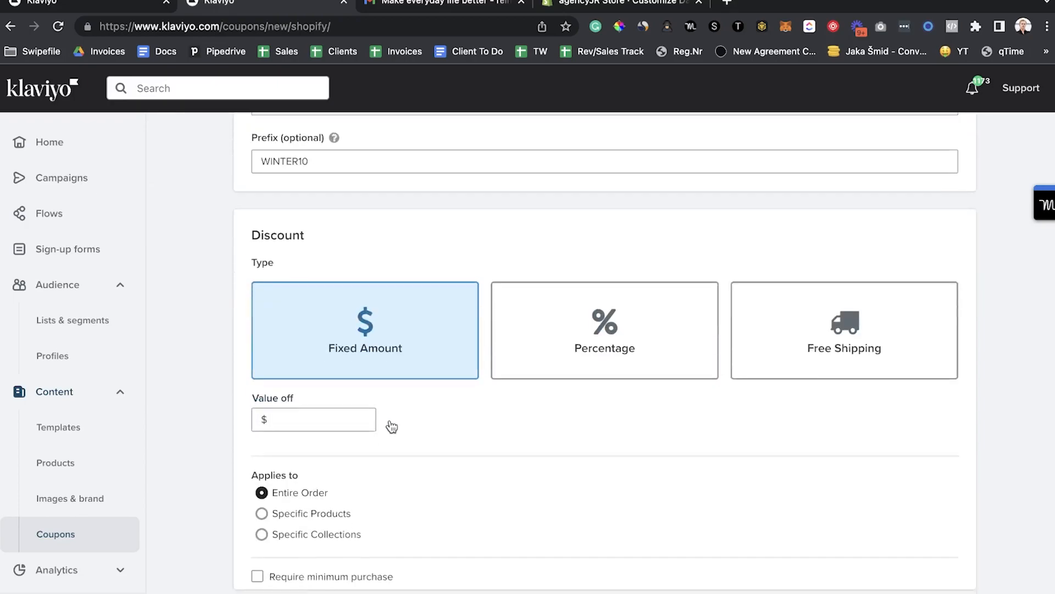
- Set the coupon's value off to $25 and require a minimum purchase of $300
left_click(315, 397)
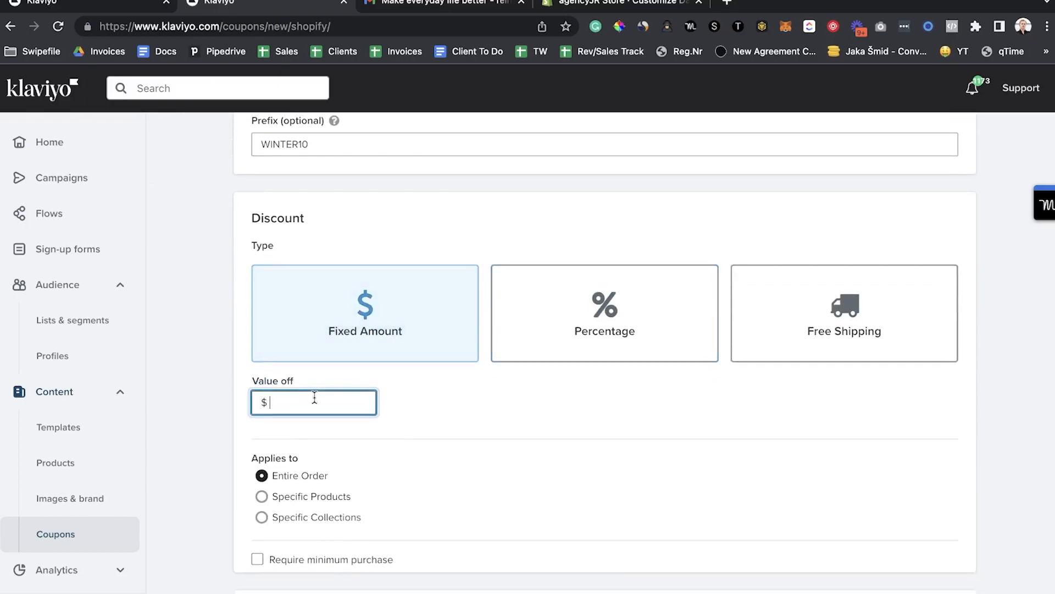
type("25")
scroll(330, 402, "down", 4)
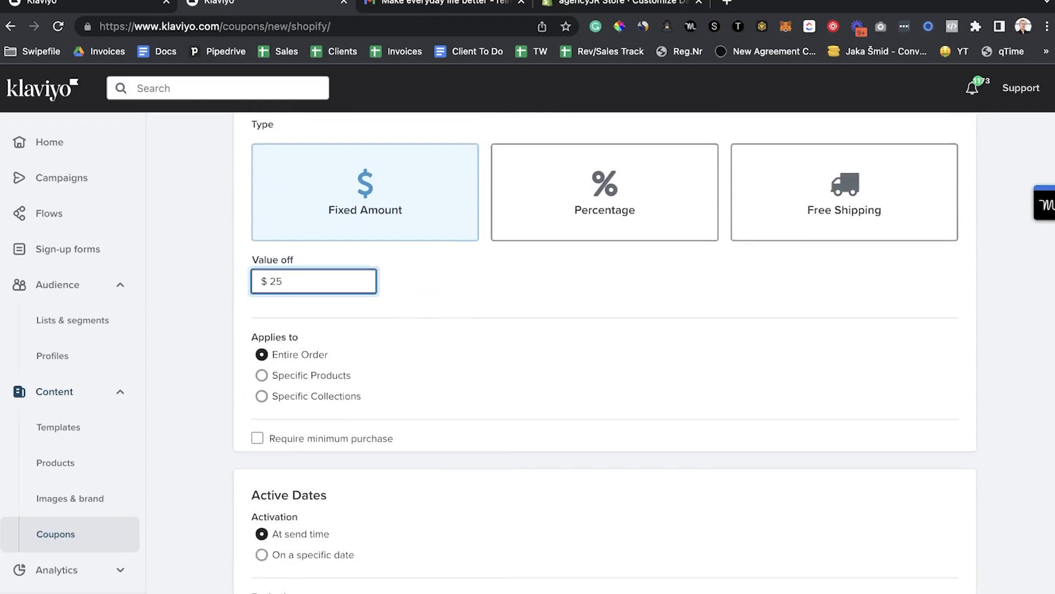
left_click(328, 421)
left_click(296, 446)
type("300")
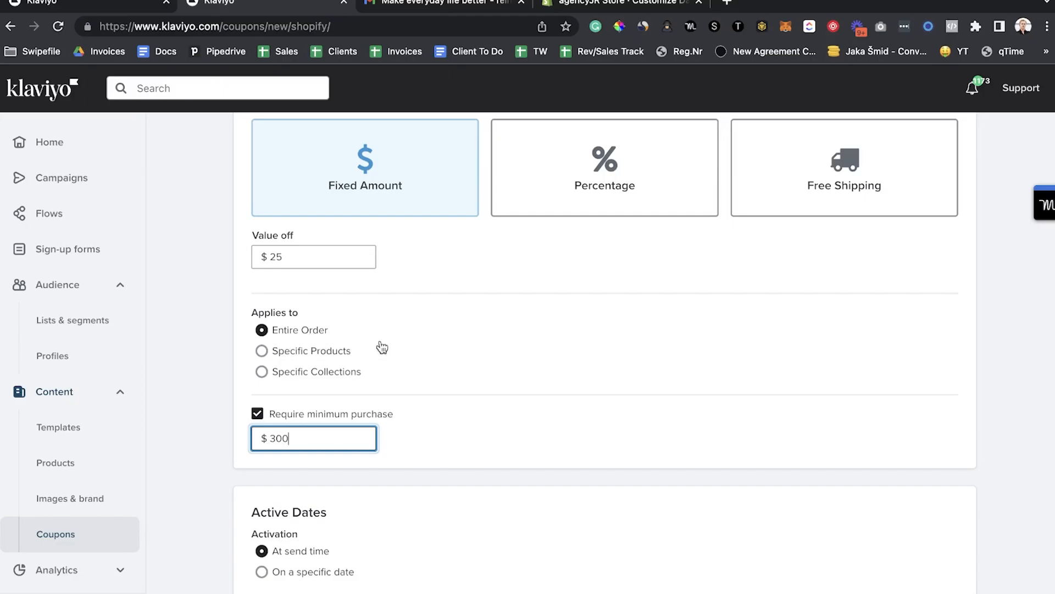
left_click(312, 352)
left_click(323, 399)
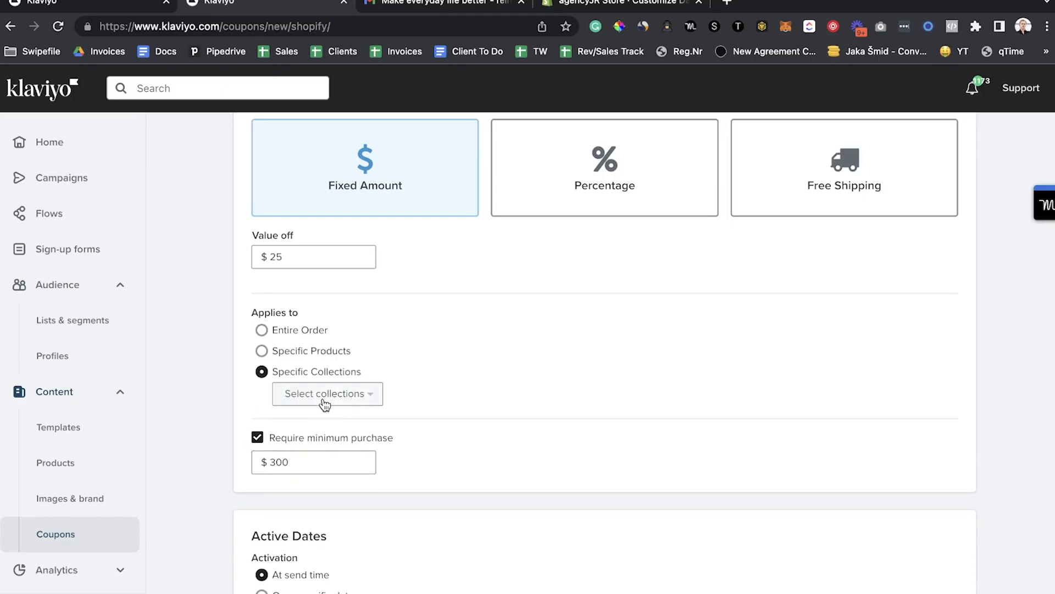
scroll(324, 405, "down", 3)
left_click(303, 175)
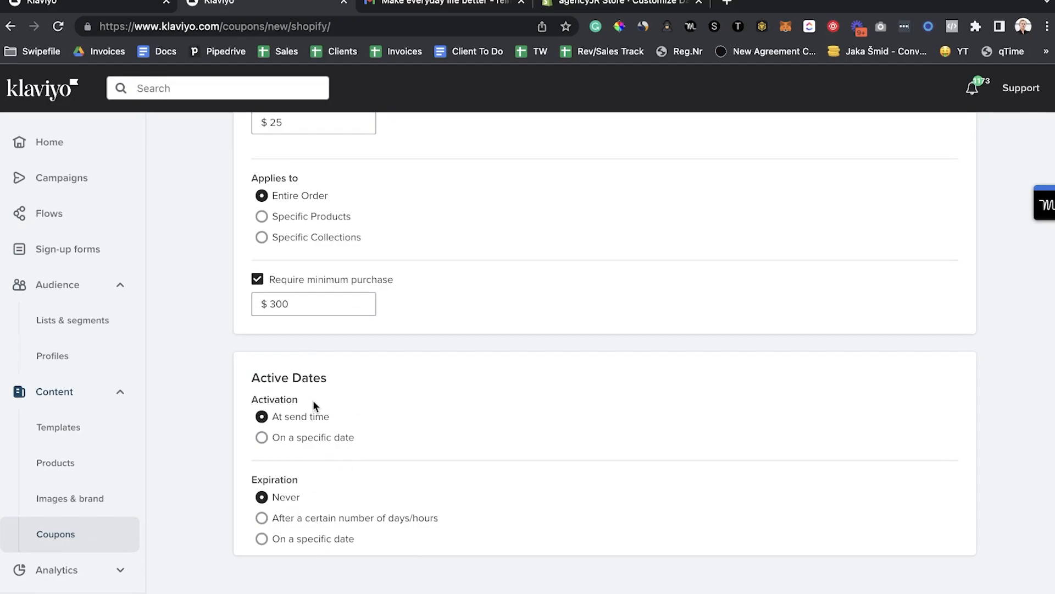
- Set the coupon to activate on a specific date, Feb 08, 2023
left_click_drag(258, 400, 319, 403)
left_click(267, 396)
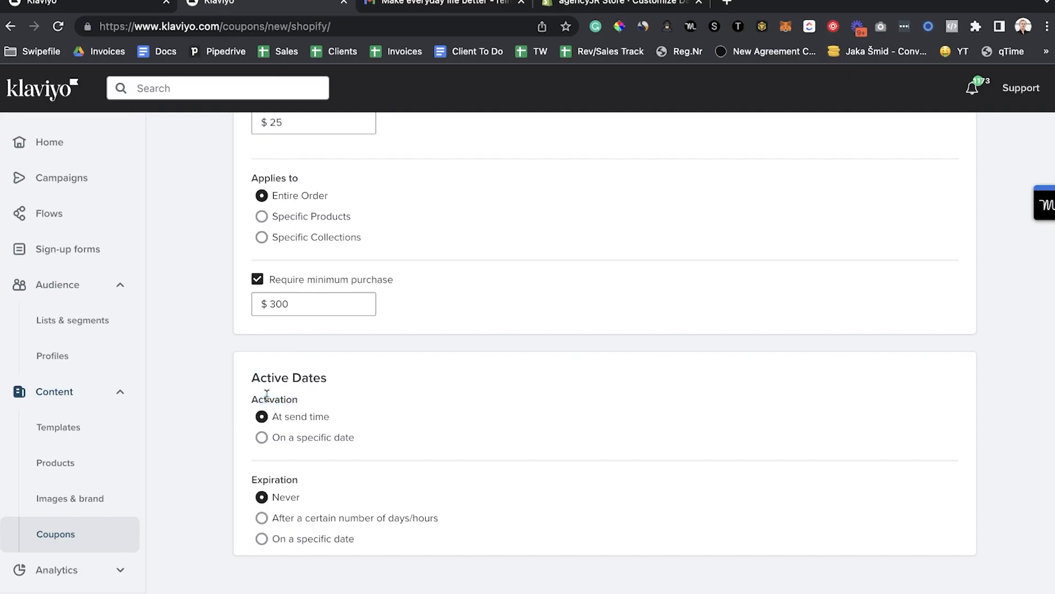
left_click(302, 445)
left_click(347, 459)
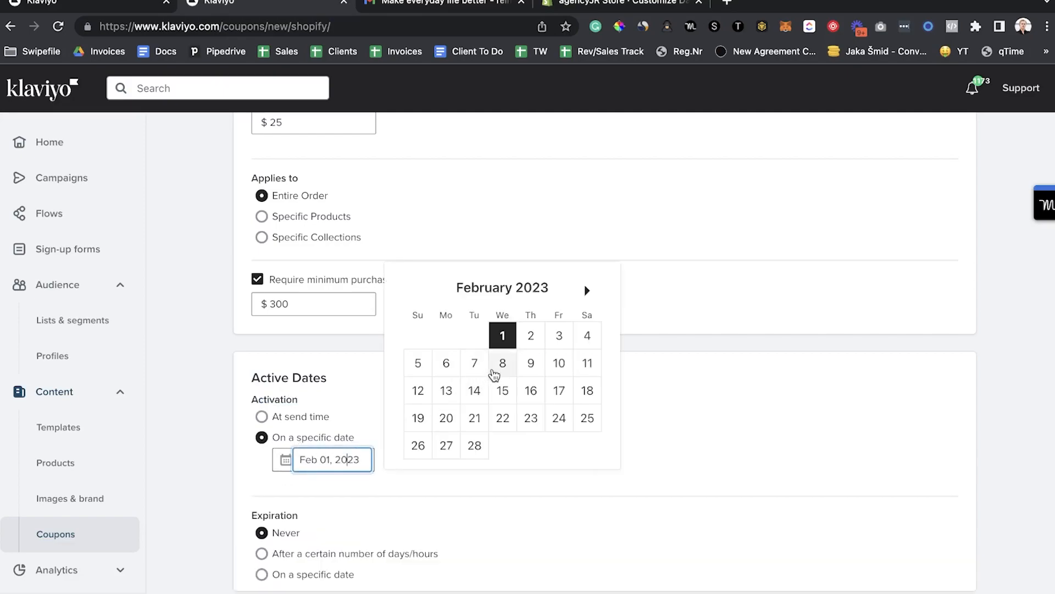
left_click(498, 368)
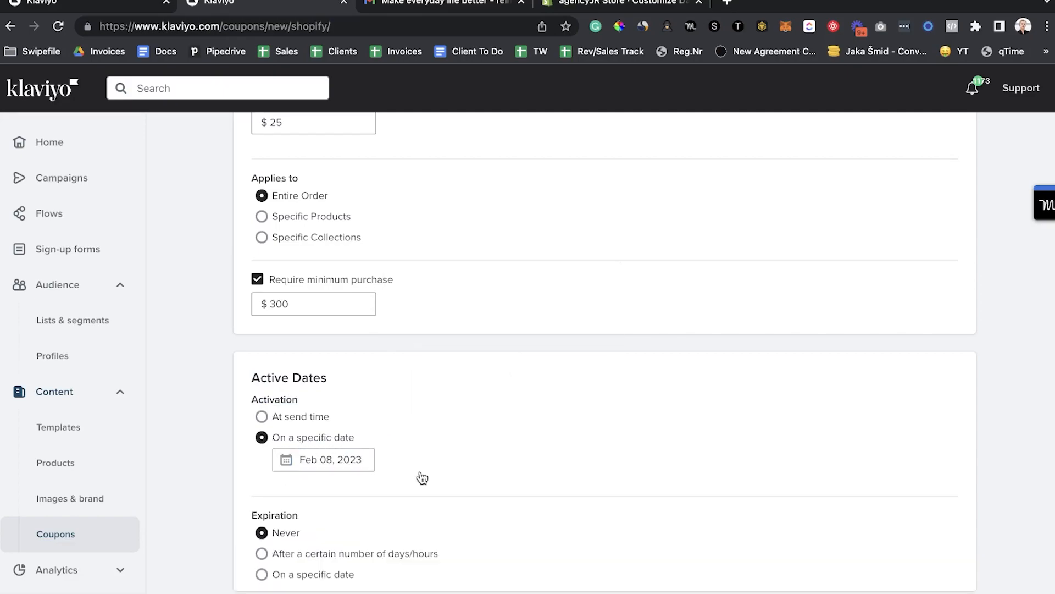
- Set the coupon to expire on a specific date, February 11, 2023
scroll(420, 473, "down", 2)
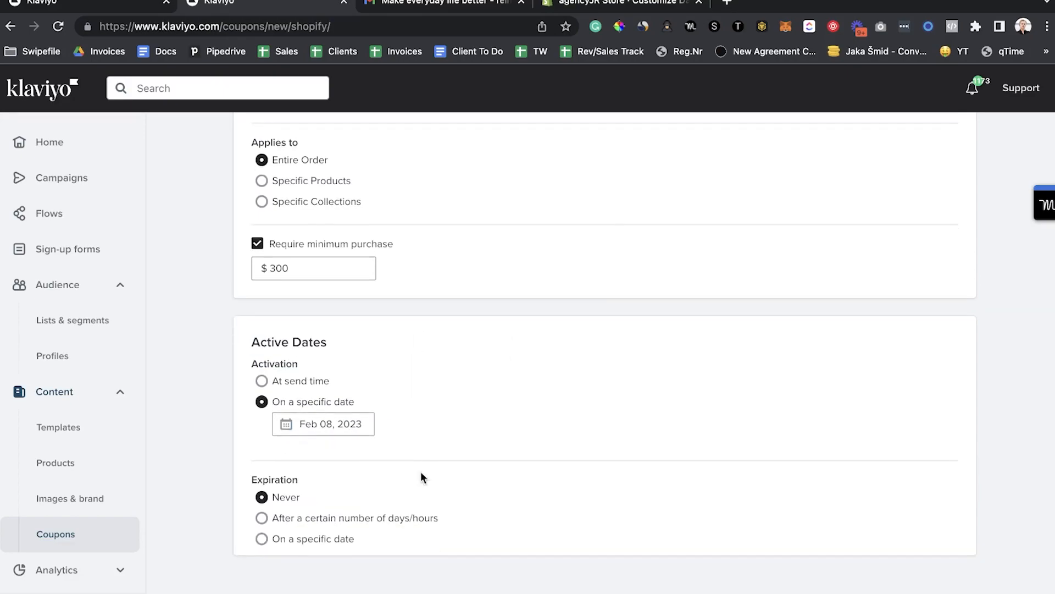
left_click(364, 519)
left_click(261, 562)
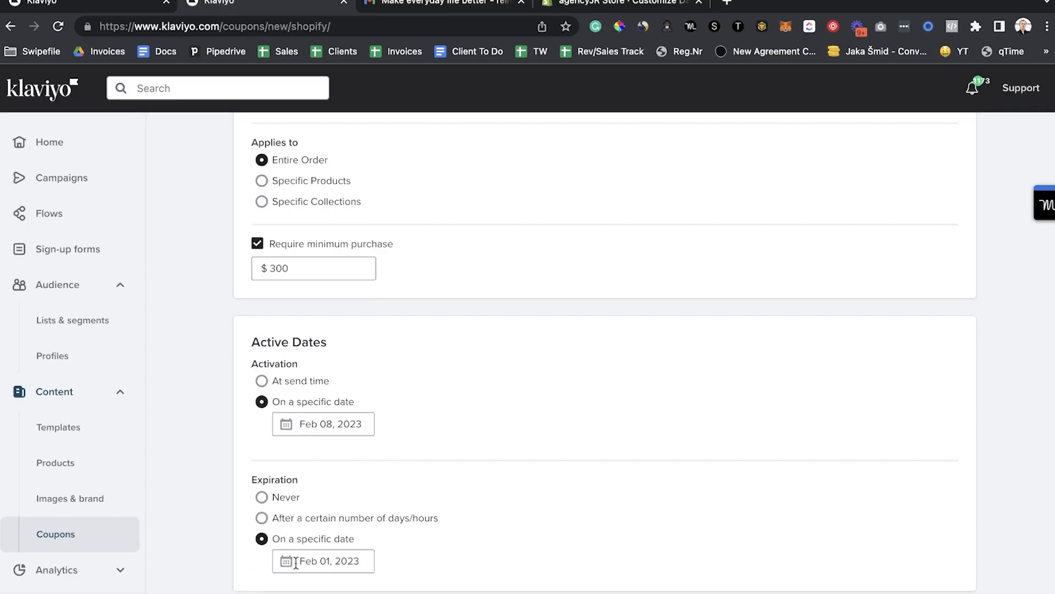
left_click(327, 564)
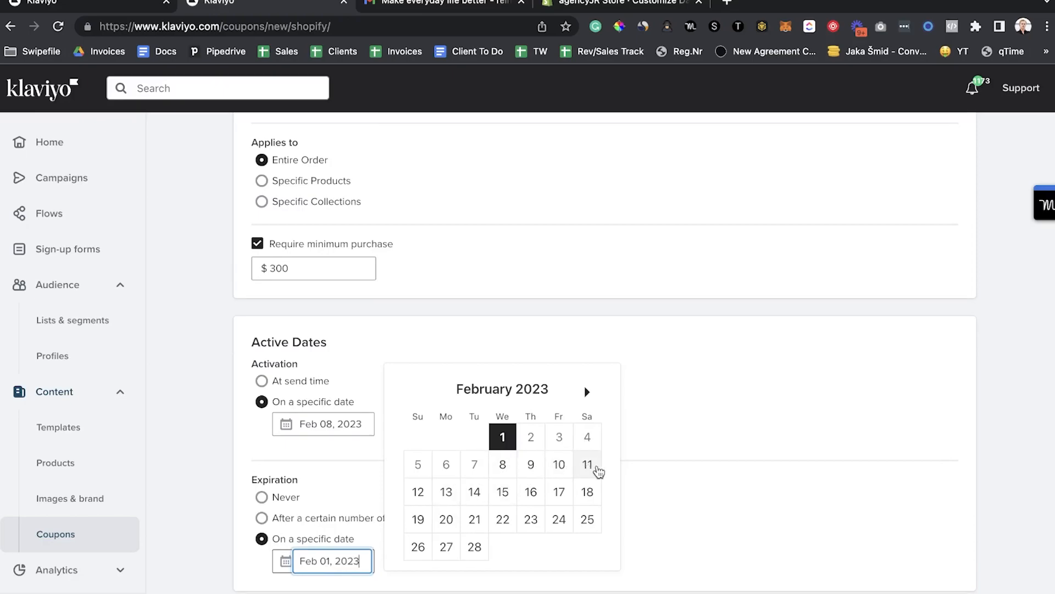
left_click(592, 467)
scroll(684, 468, "up", 10)
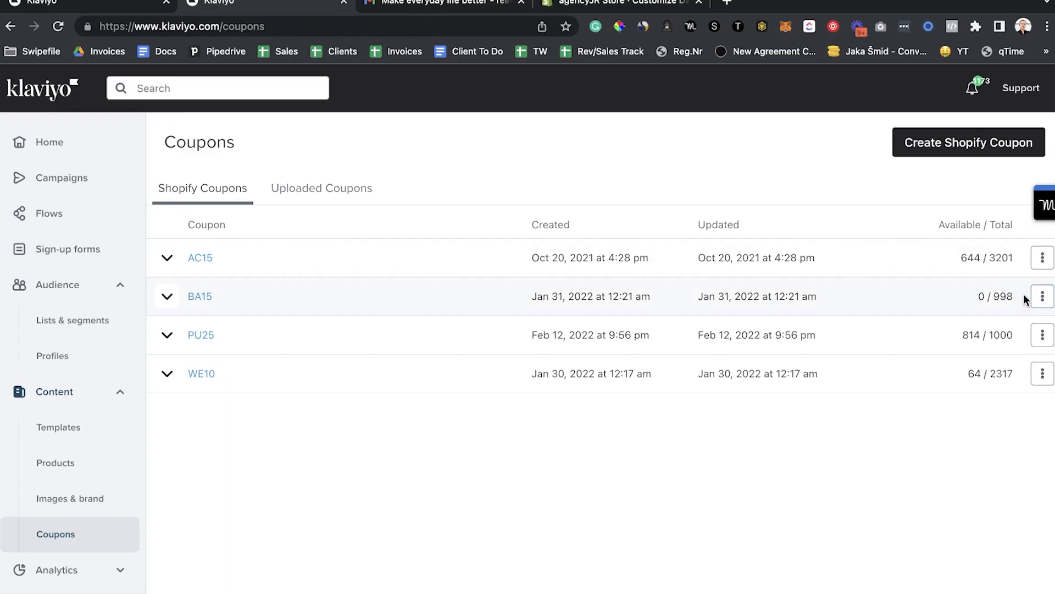
left_click(1042, 257)
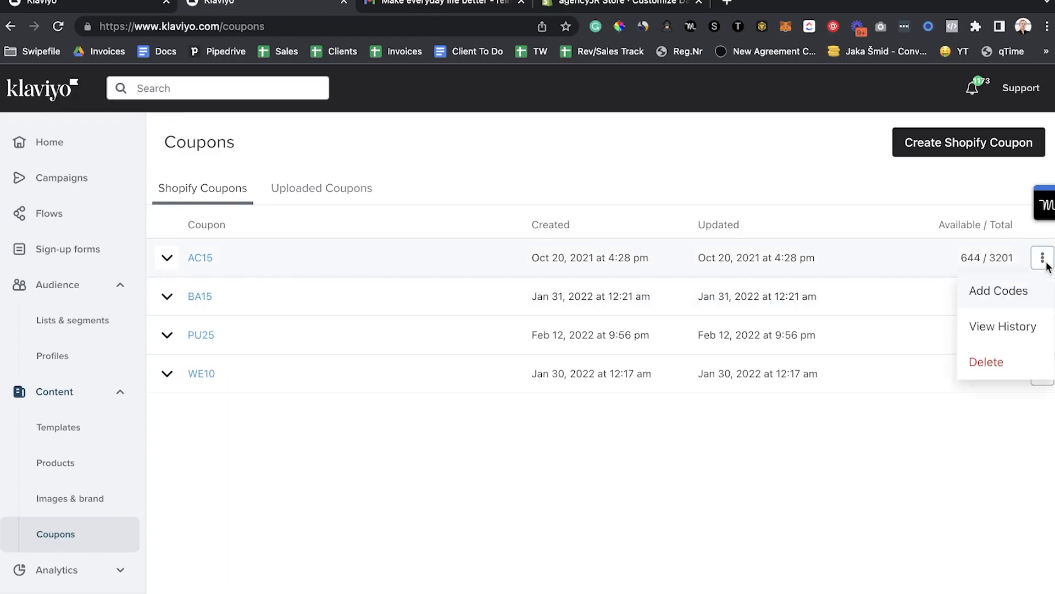
left_click(998, 291)
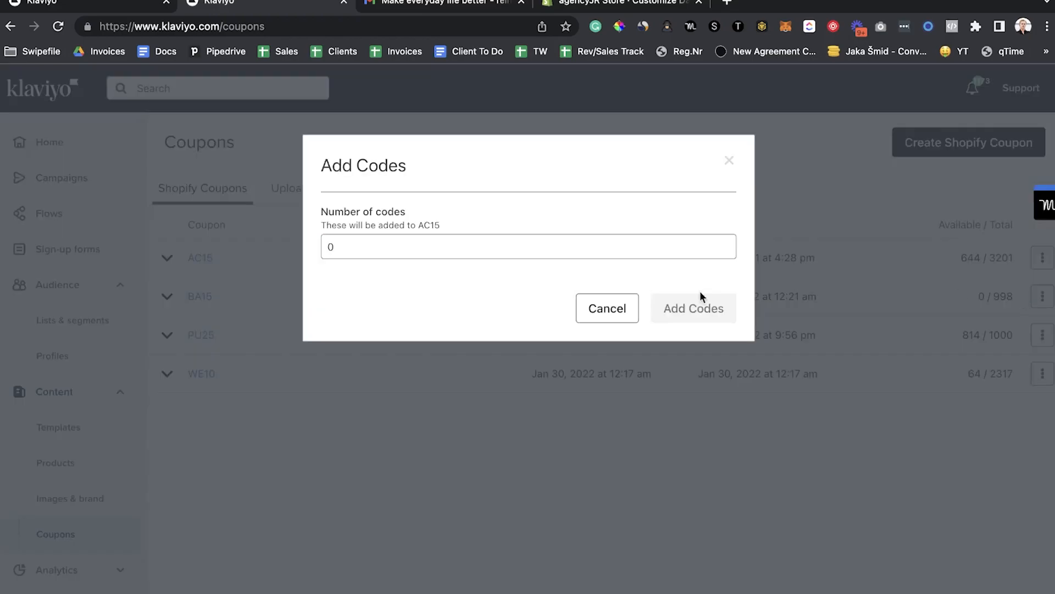
left_click(324, 248)
type("9")
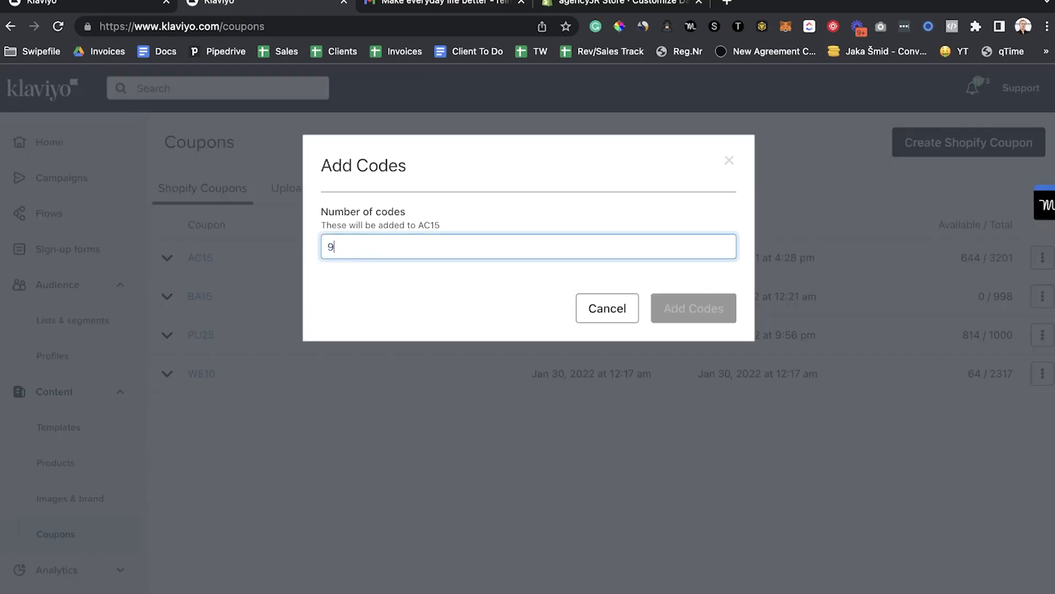
type("999")
left_click(605, 308)
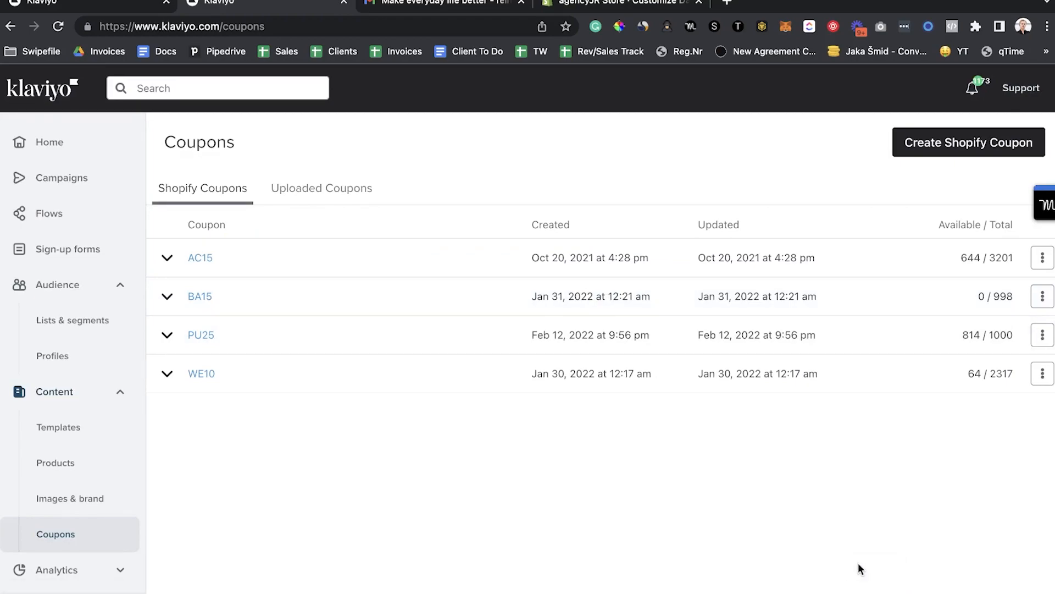
- Open the content of the unsent "C12/J - Image - Winter sale close" campaign in the email editor
left_click(34, 190)
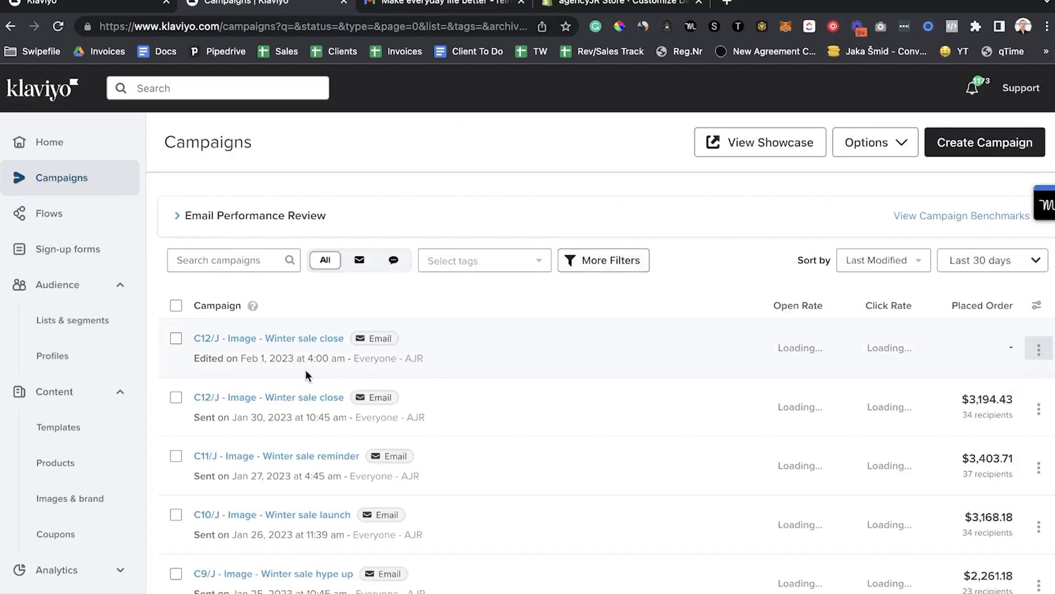
left_click(1038, 350)
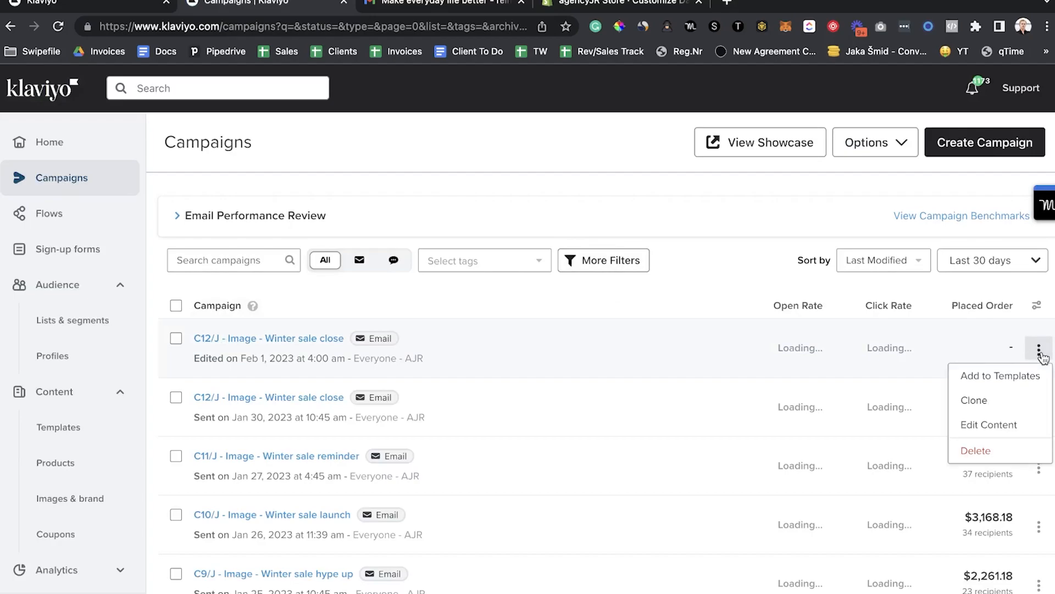
left_click(986, 424)
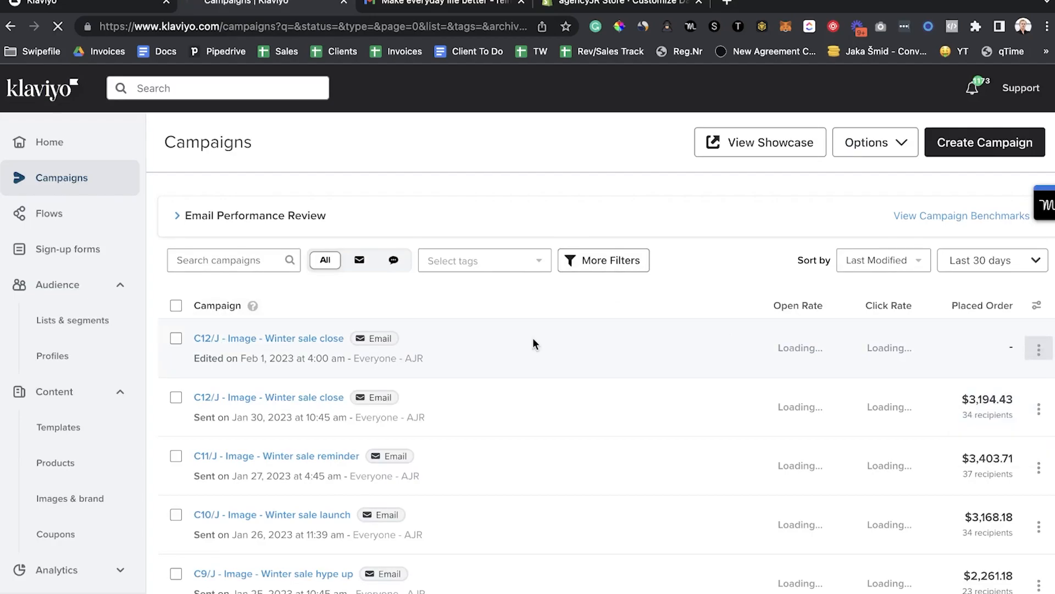
left_click(940, 226)
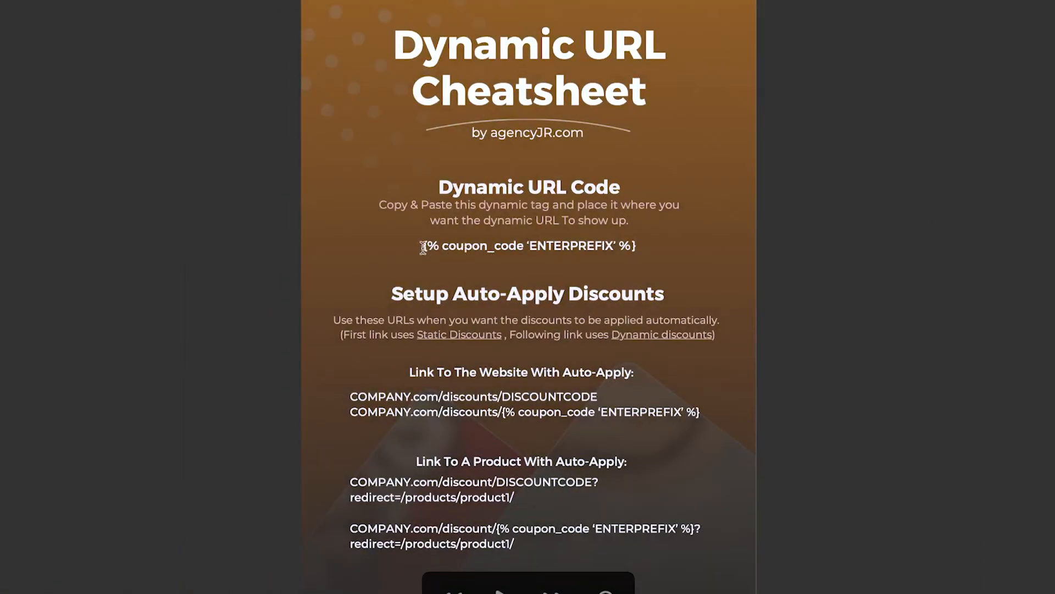
- Copy the dynamic coupon_code tag from the cheatsheet and add a text block below the email's nomisk logo
left_click_drag(422, 246, 661, 247)
key("ctrl+c")
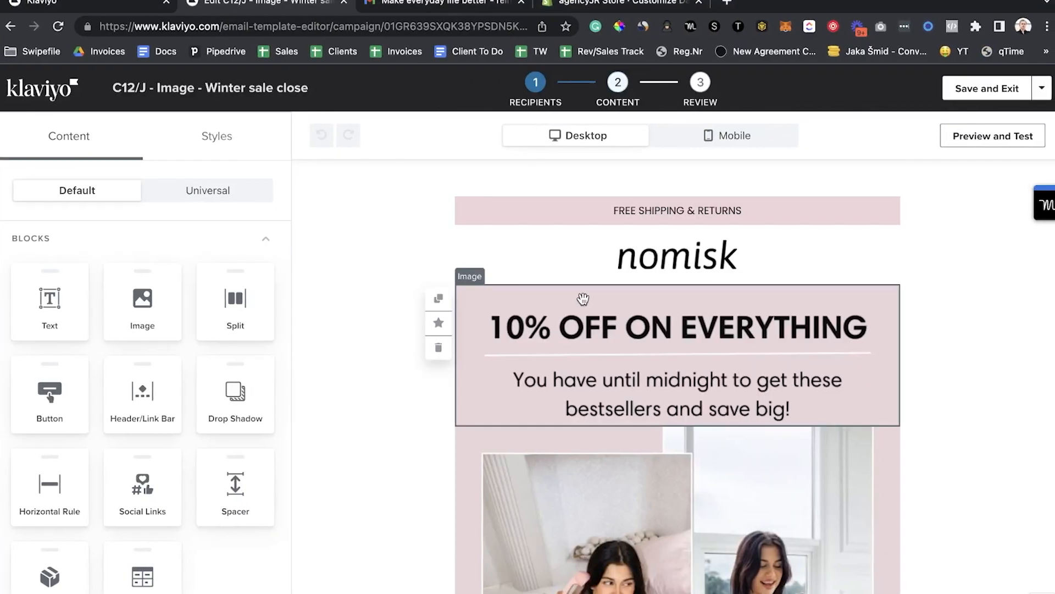
scroll(571, 303, "down", 1)
scroll(581, 289, "up", 1)
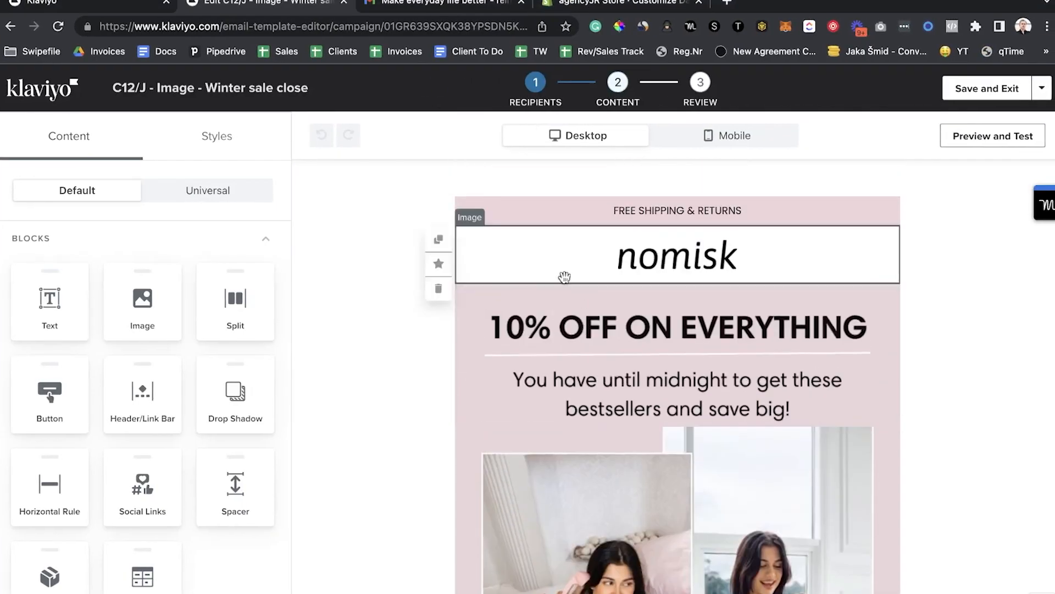
left_click_drag(68, 308, 632, 308)
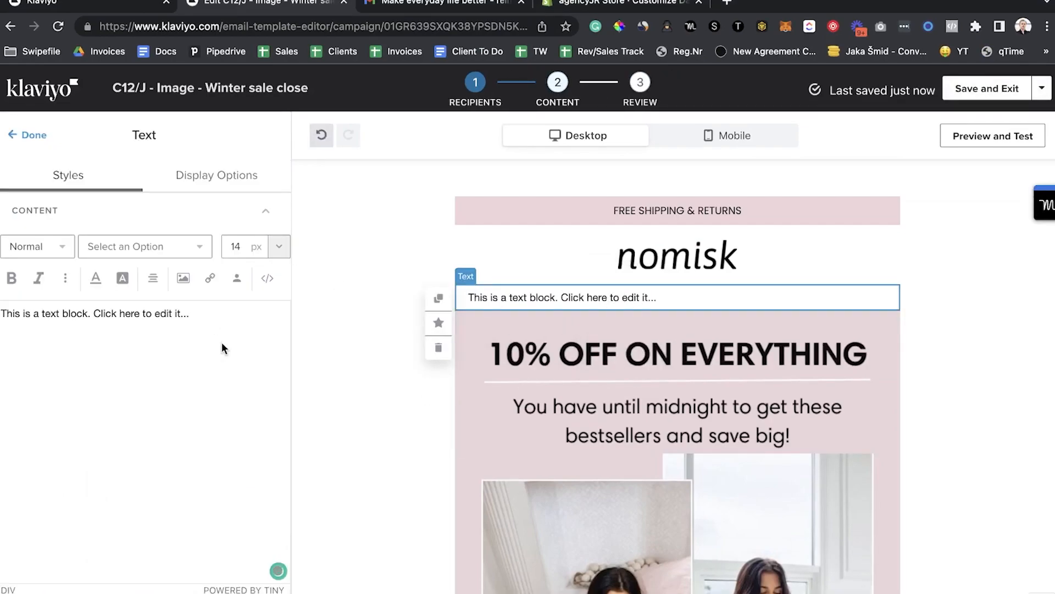
- Replace the text block's placeholder with "Use Code:" above the copied tag, changed to {% coupon_code 'WINTER' %}
key("super+a")
key("ctrl+a")
key("ctrl+v")
key("Home")
type("Use")
type(" Code: {%")
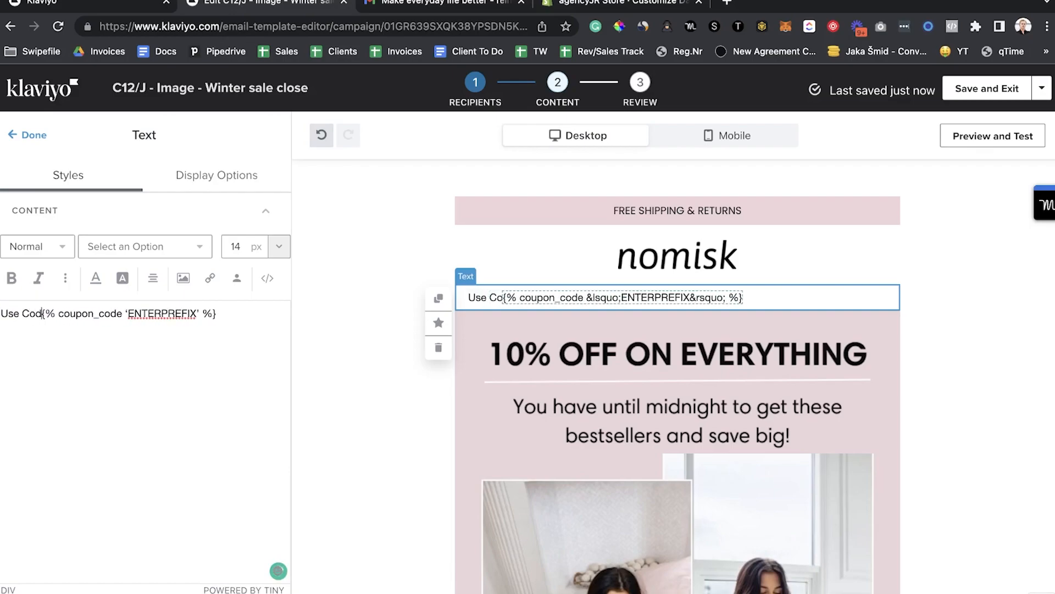
key("Return")
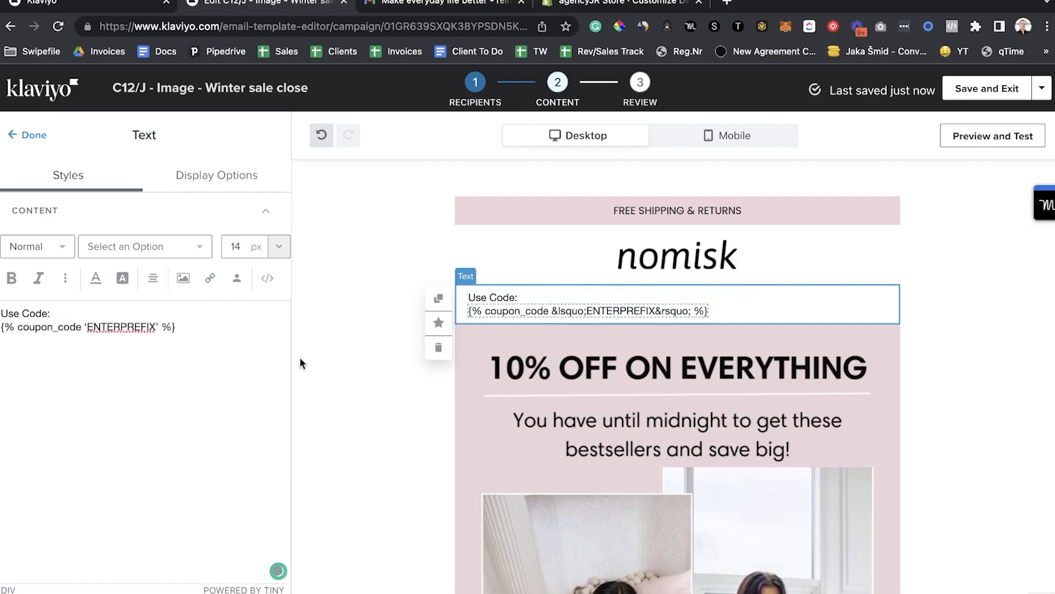
double_click(125, 325)
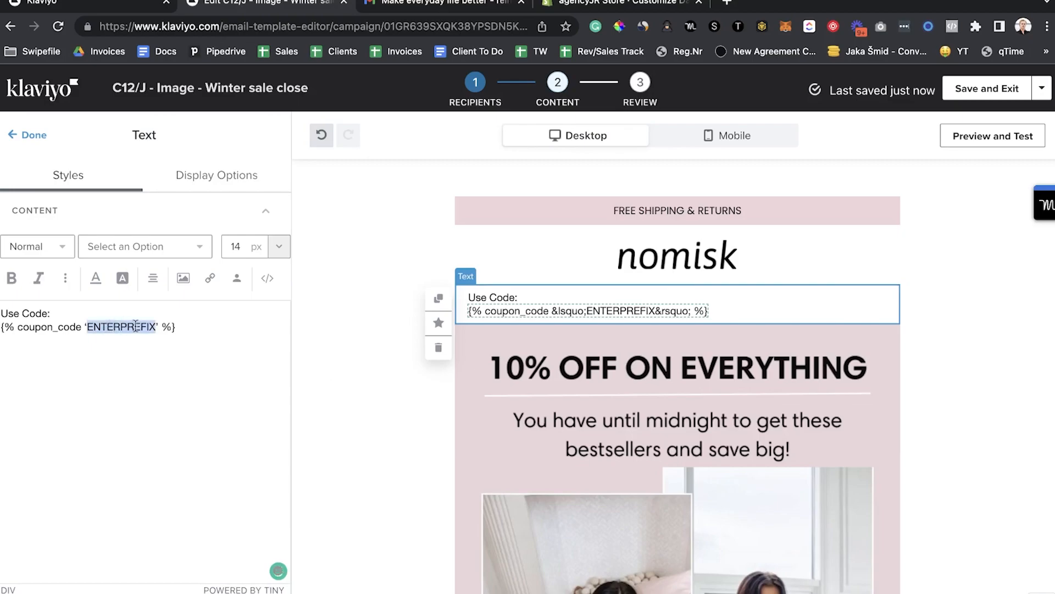
type("WINTER")
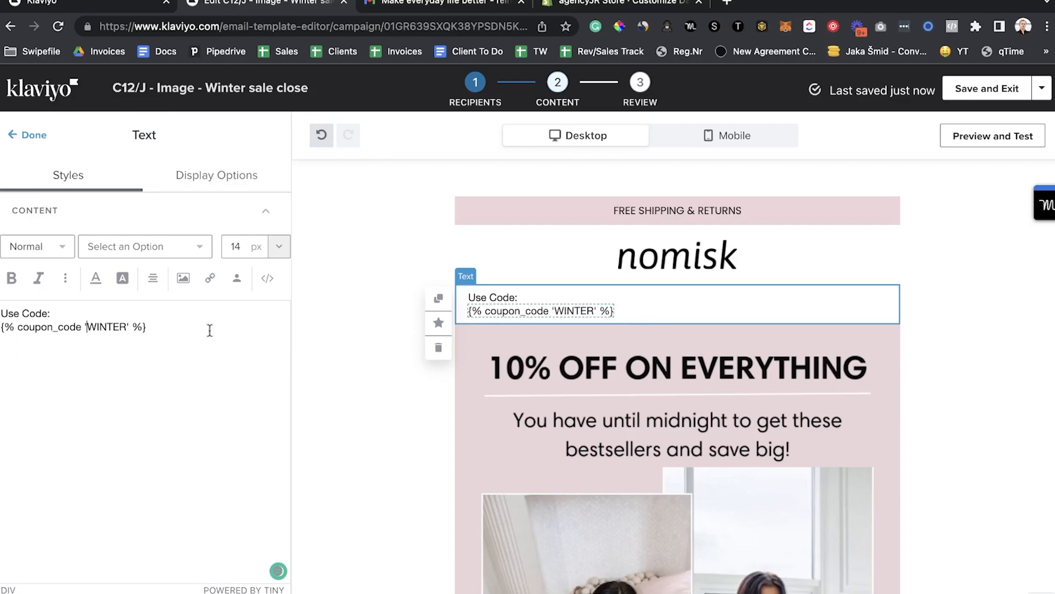
- Make the coupon tag bold and centre all text in the block
left_click_drag(190, 326, 2, 326)
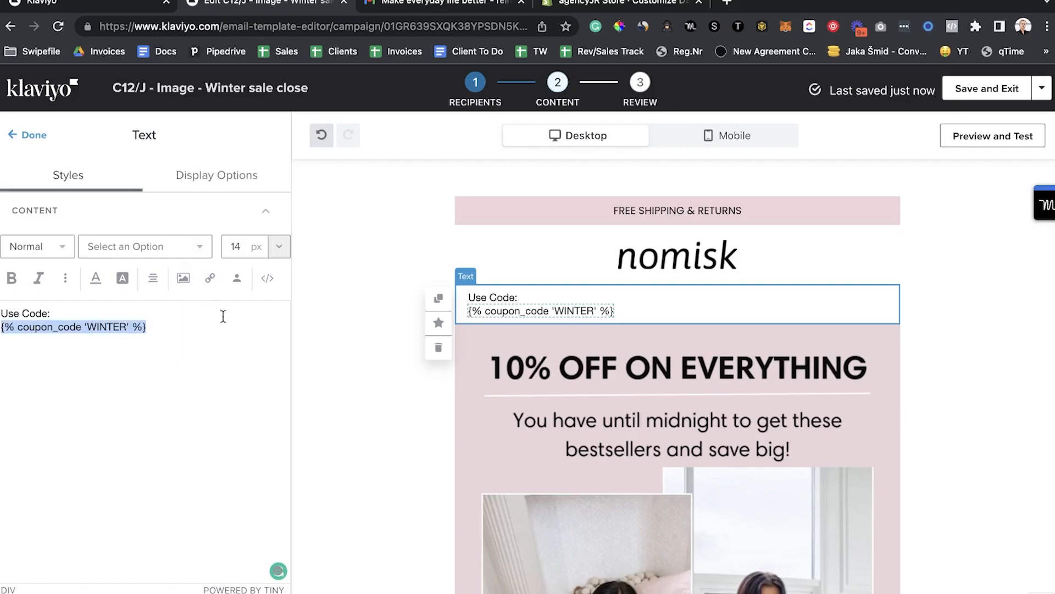
key("super+b")
key("super+a")
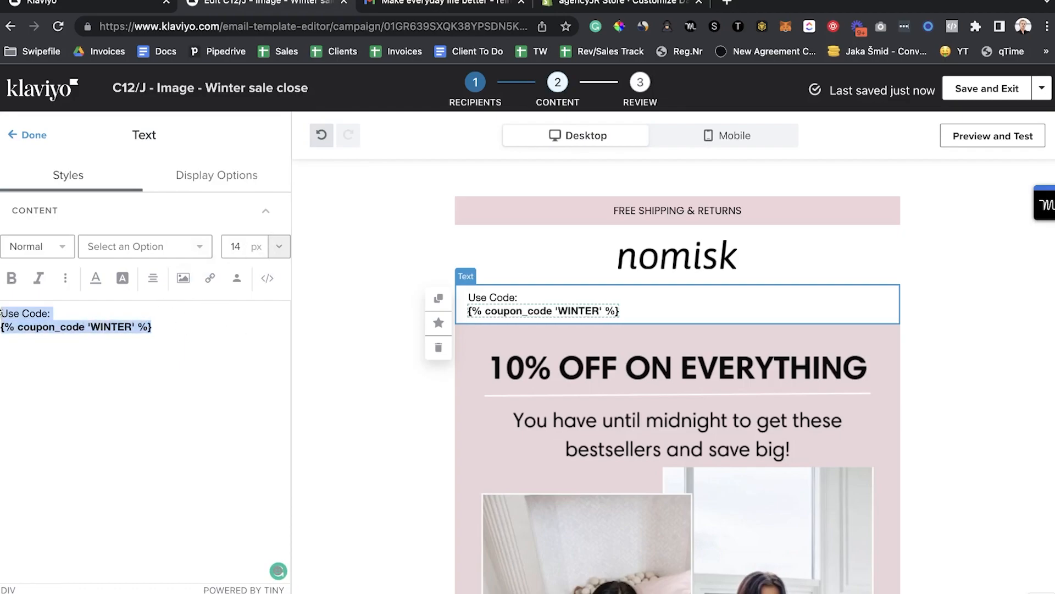
left_click(159, 279)
left_click(183, 247)
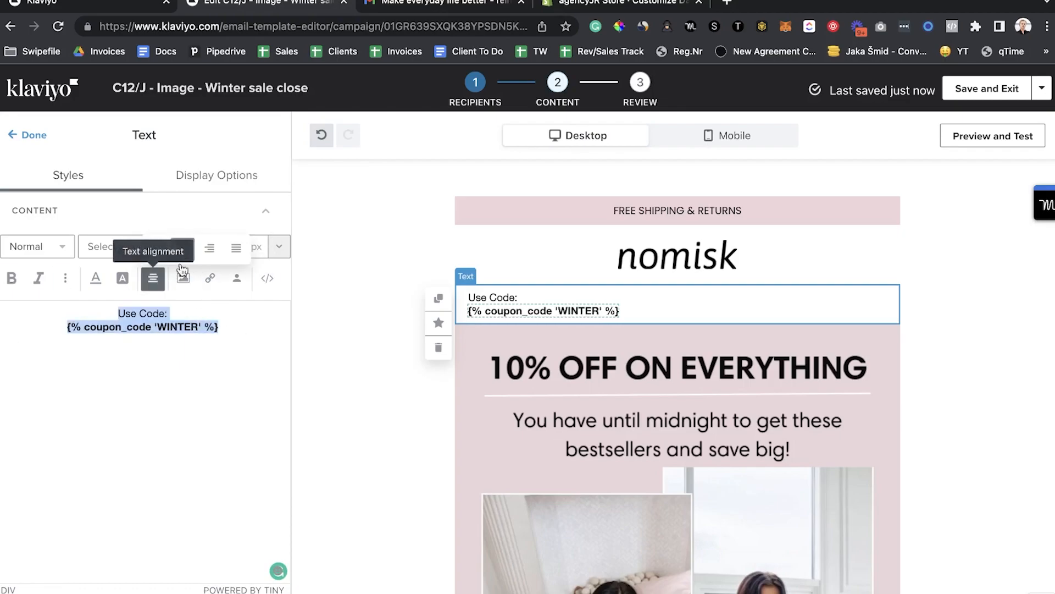
left_click(216, 322)
left_click_drag(110, 317, 281, 318)
left_click(220, 322)
- Set all the block's text to the Poppins Extra-bold 800 font and enlarge its size
key("super+a")
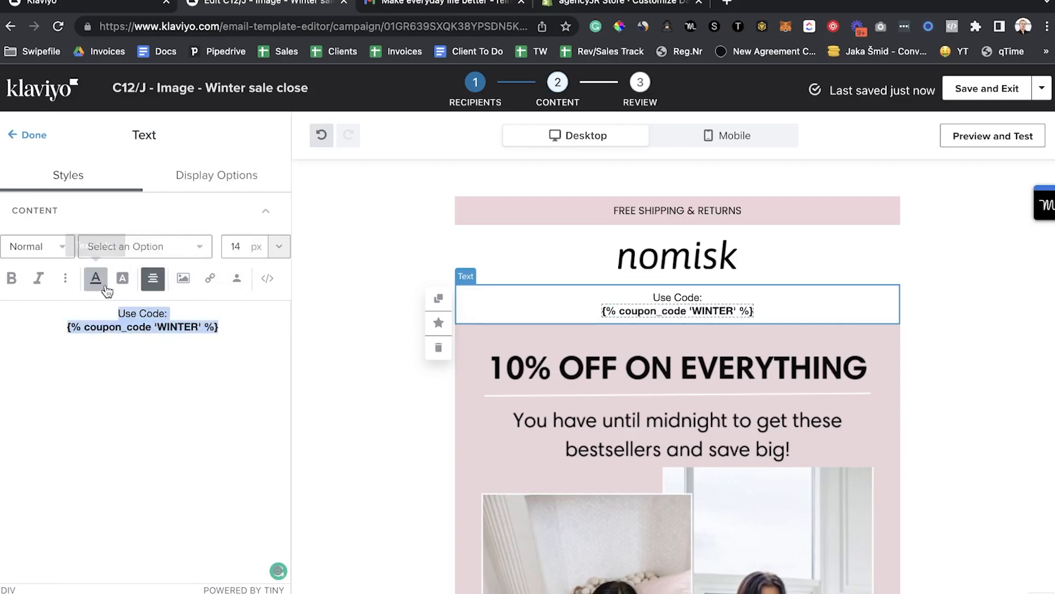
left_click(155, 247)
scroll(162, 429, "down", 2)
scroll(165, 438, "down", 5)
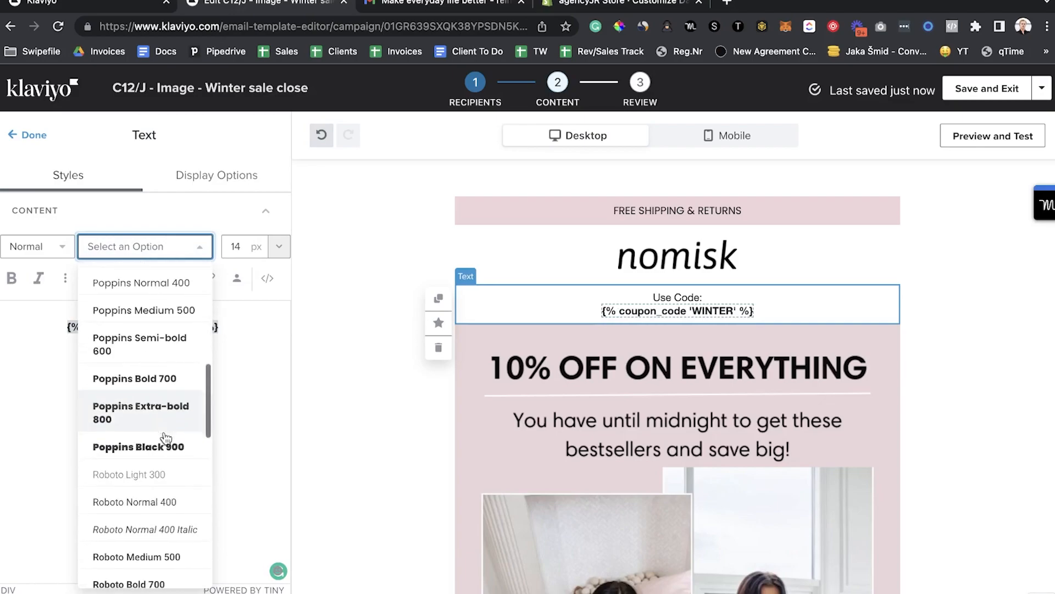
left_click(169, 412)
left_click(279, 246)
scroll(269, 407, "down", 5)
left_click(267, 374)
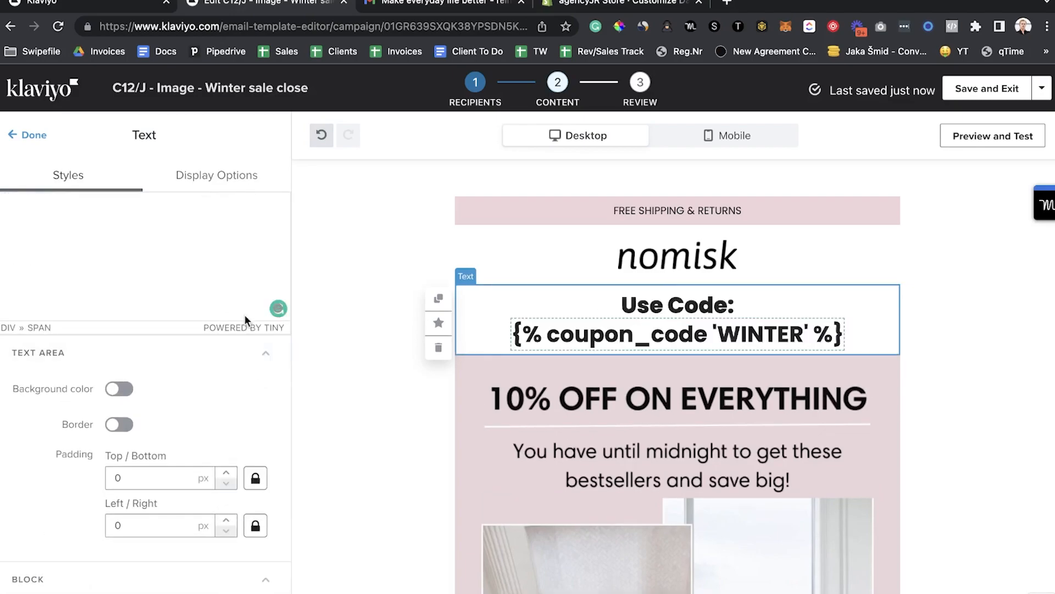
- Preview the email to check how the coupon code text renders
left_click(967, 137)
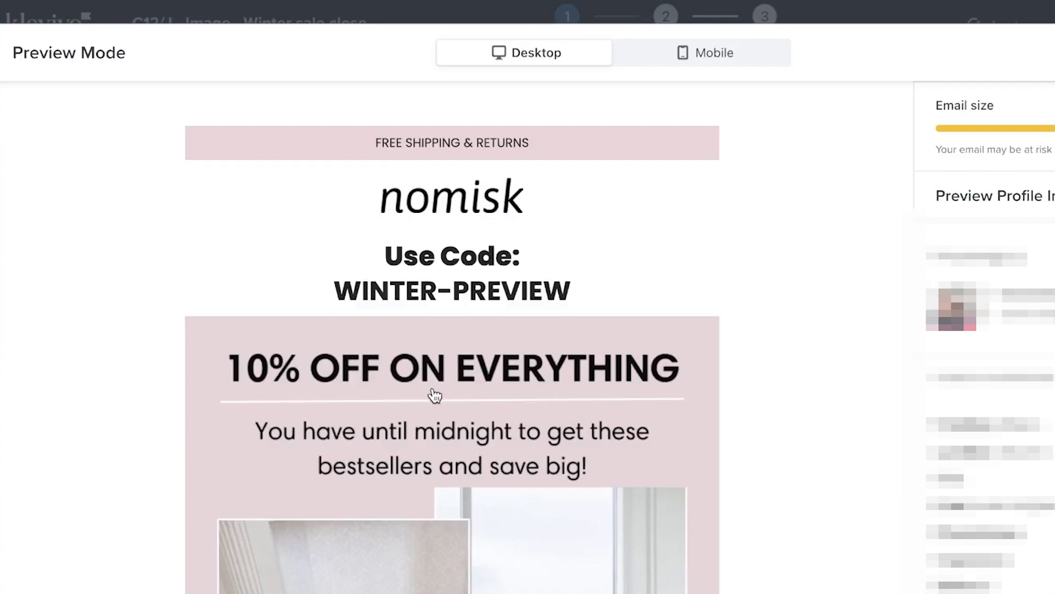
scroll(434, 395, "down", 1)
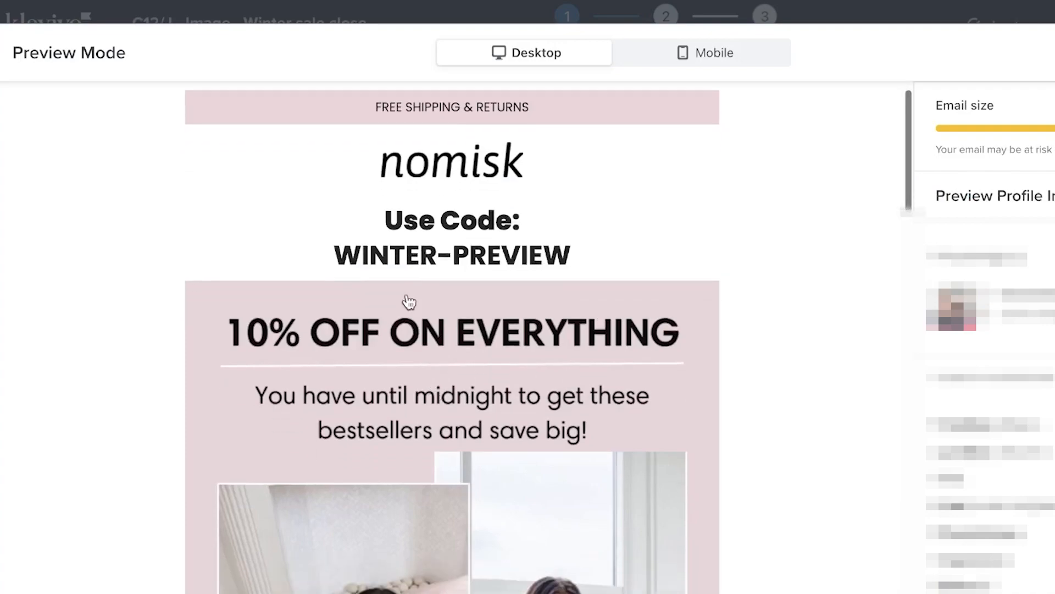
- Examine the rendered coupon code beneath "Use Code:" in the email preview and return to the editor
left_click_drag(338, 254, 556, 252)
double_click(410, 253)
double_click(496, 255)
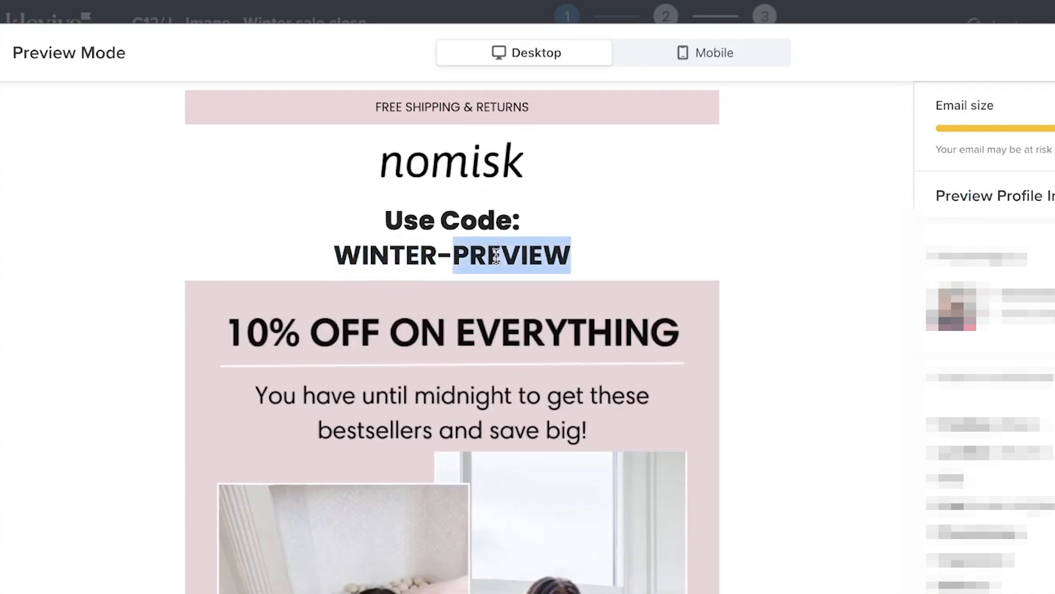
scroll(496, 255, "up", 1)
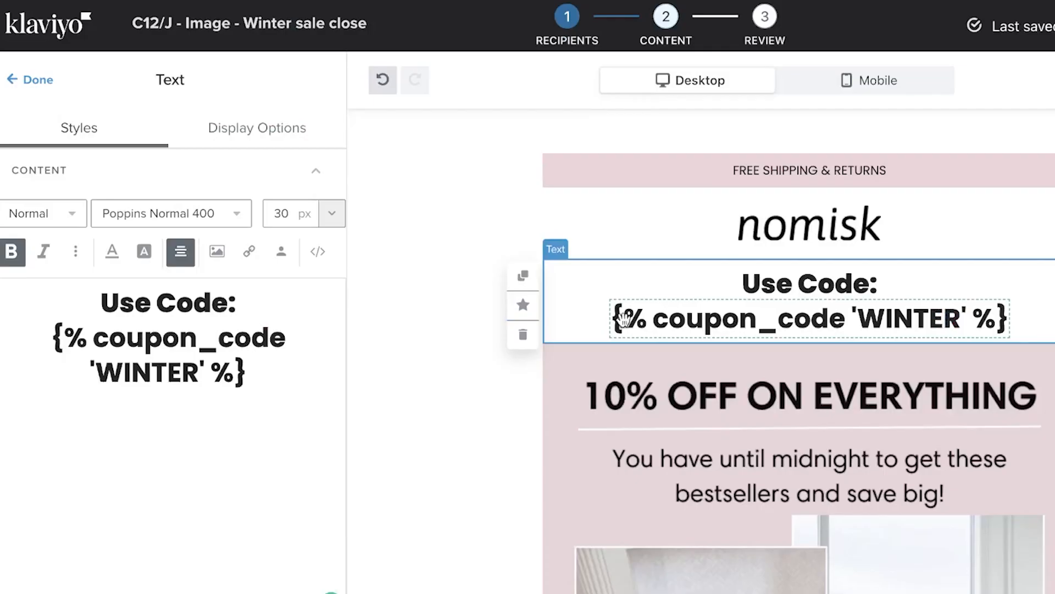
- Misspell the coupon name in the text block's tag as WINTE and preview how the email renders it
left_click(195, 374)
key("BackSpace")
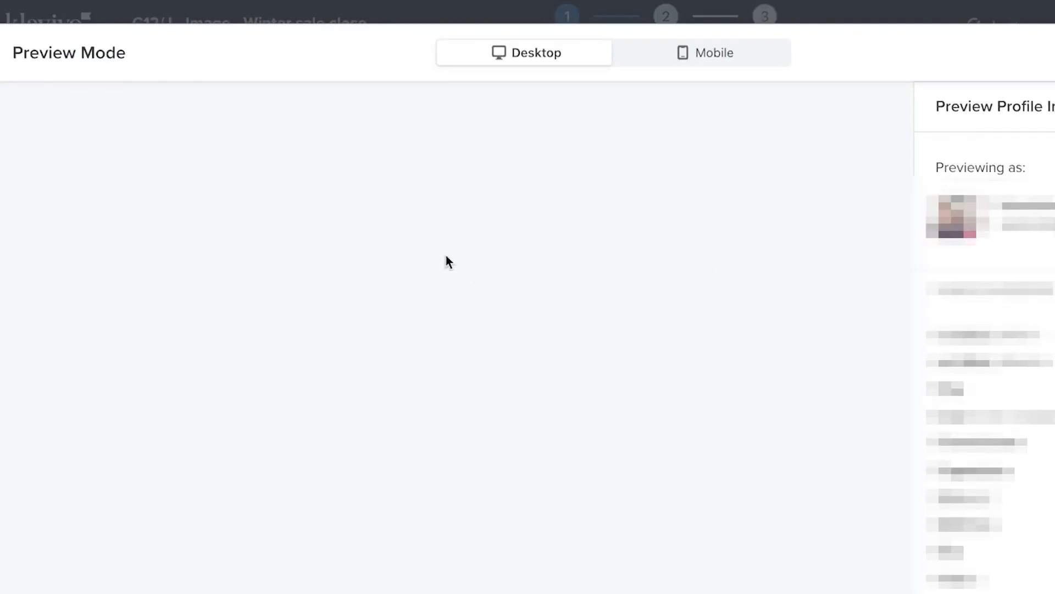
left_click_drag(220, 290, 697, 319)
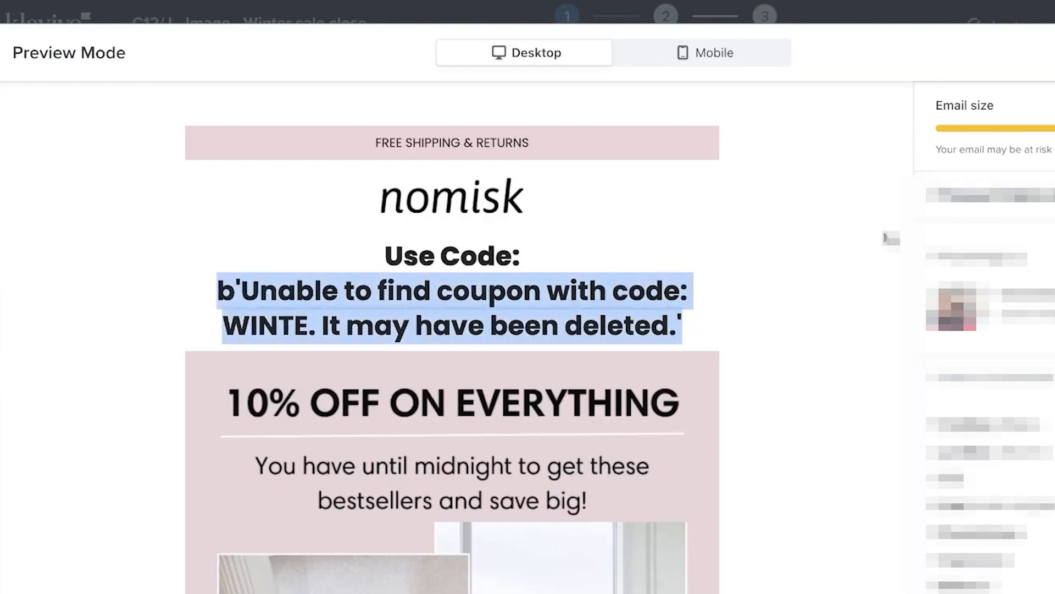
key("Escape")
- Correct the coupon name in the text block's tag to WINTER
mouse_move(325, 334)
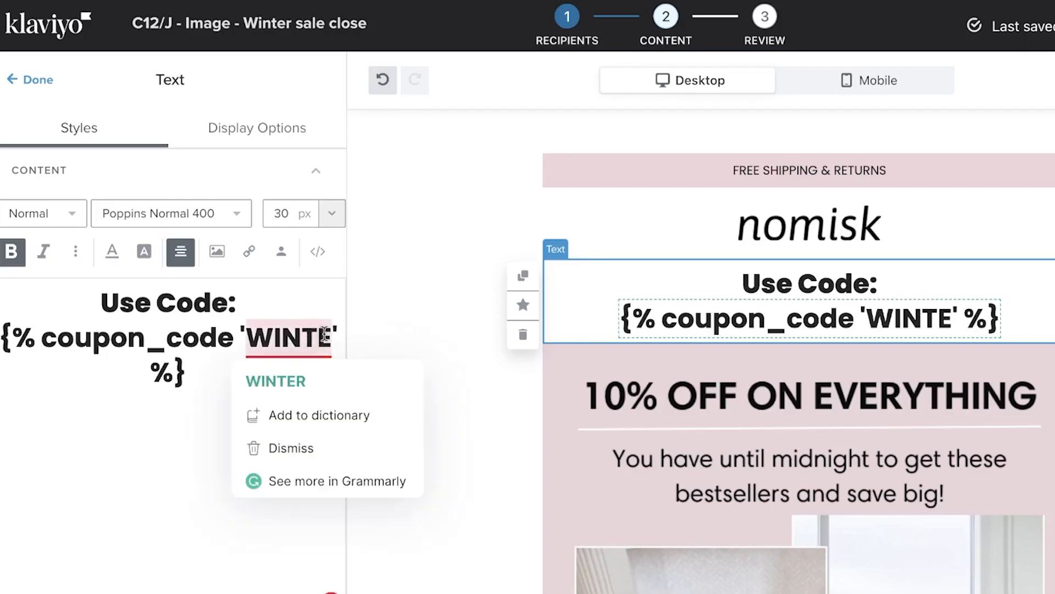
type("RE")
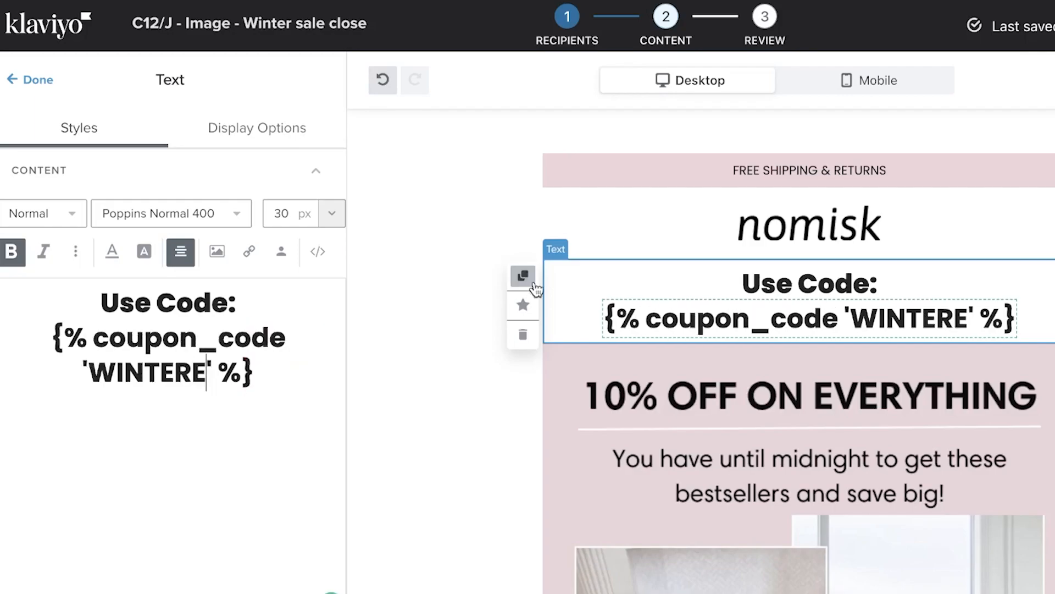
key("BackSpace")
- Preview the email with the WINTER tag and inspect the coupon code line beneath "Use Code:"
left_click(1054, 80)
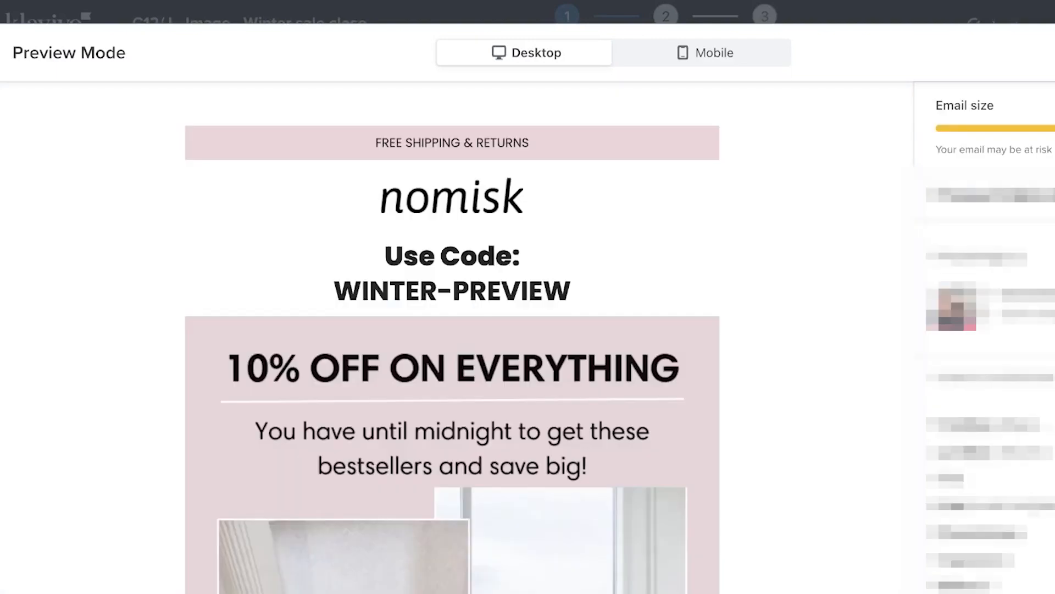
left_click(1054, 52)
left_click(855, 235)
left_click_drag(336, 294, 562, 289)
left_click(562, 290)
left_click(869, 348)
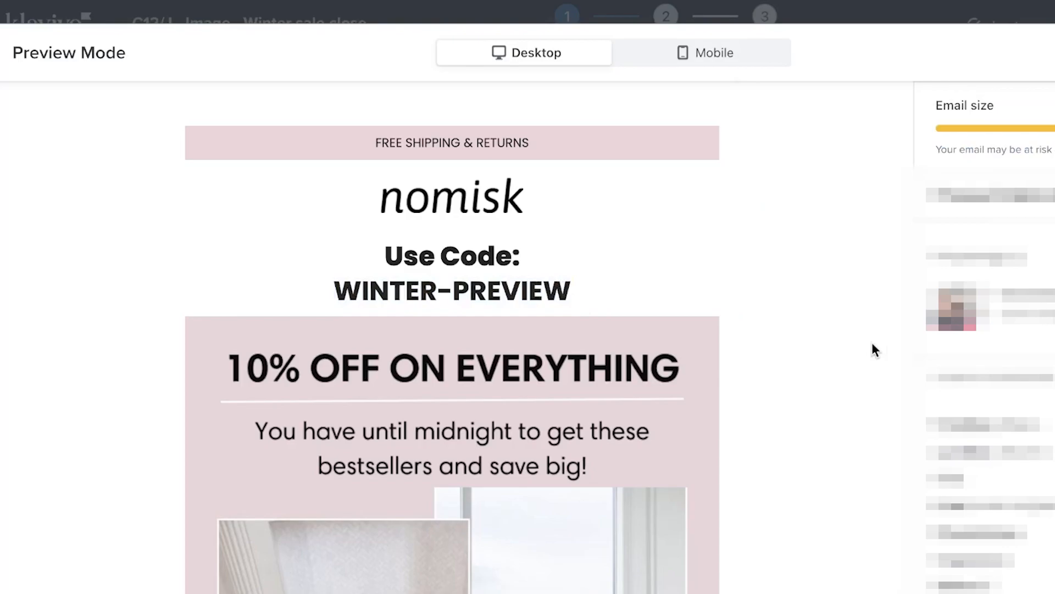